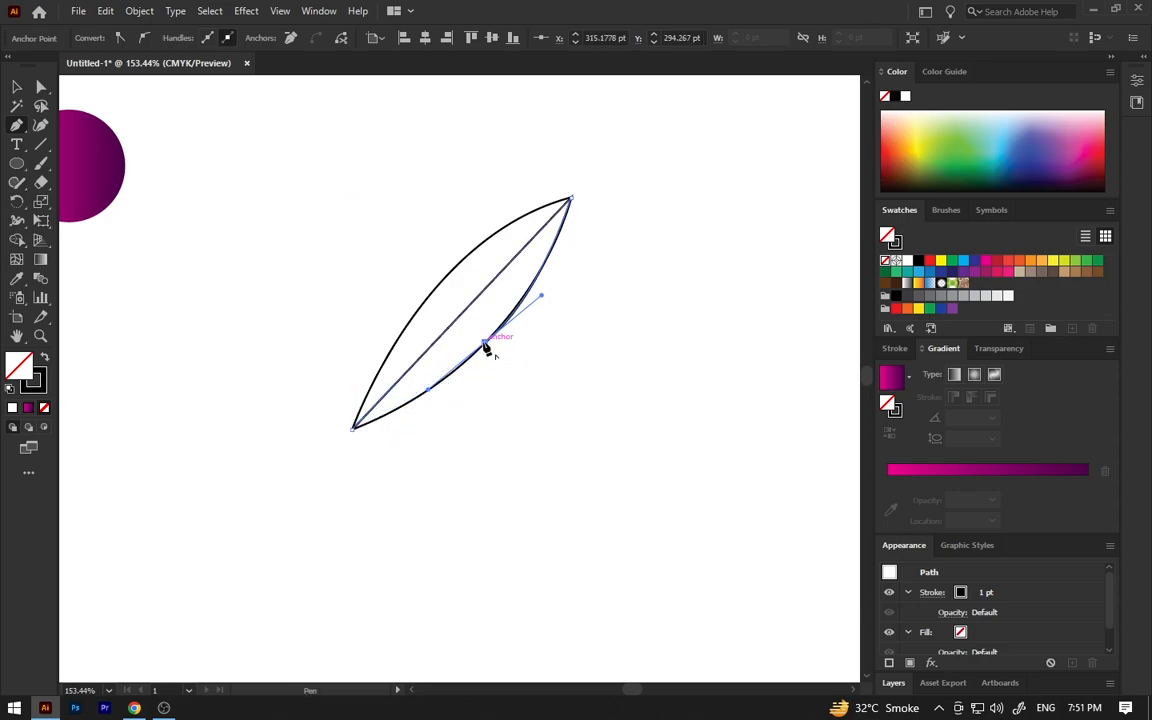
Step: Close the lower half-petal path at the petal's lower tip and adjust its curve handle to follow the outer edge
click(355, 430)
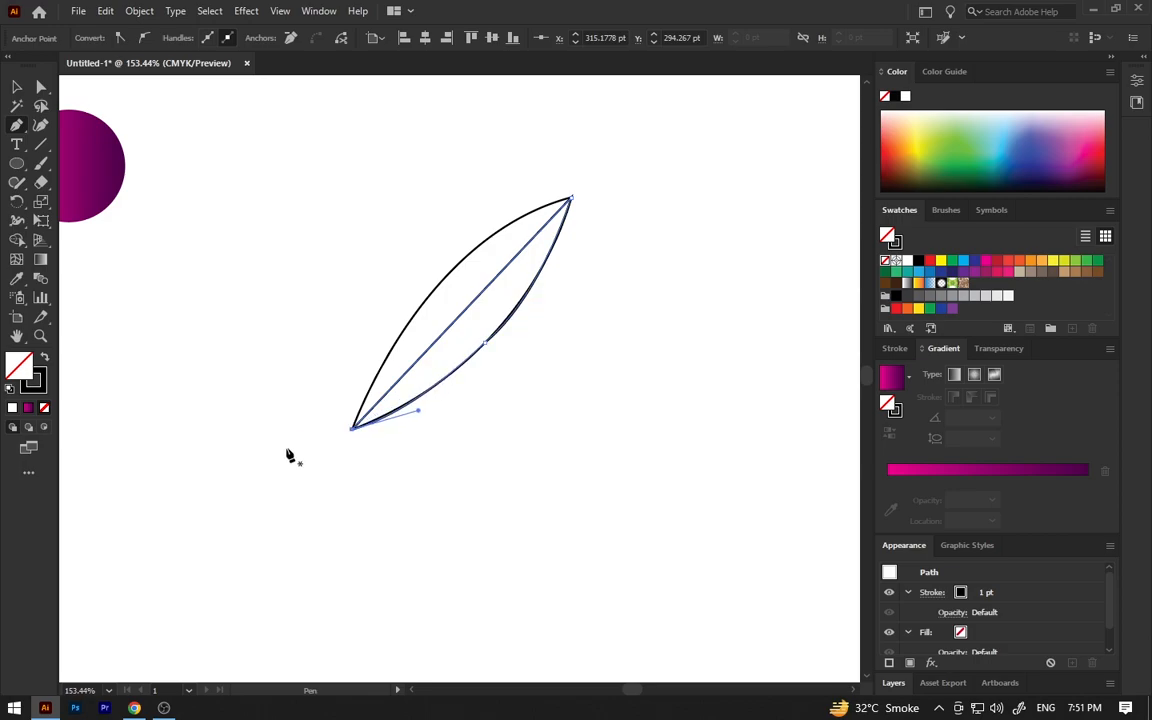
click(22, 88)
key(ctrl+space)
drag(519, 345, 707, 442)
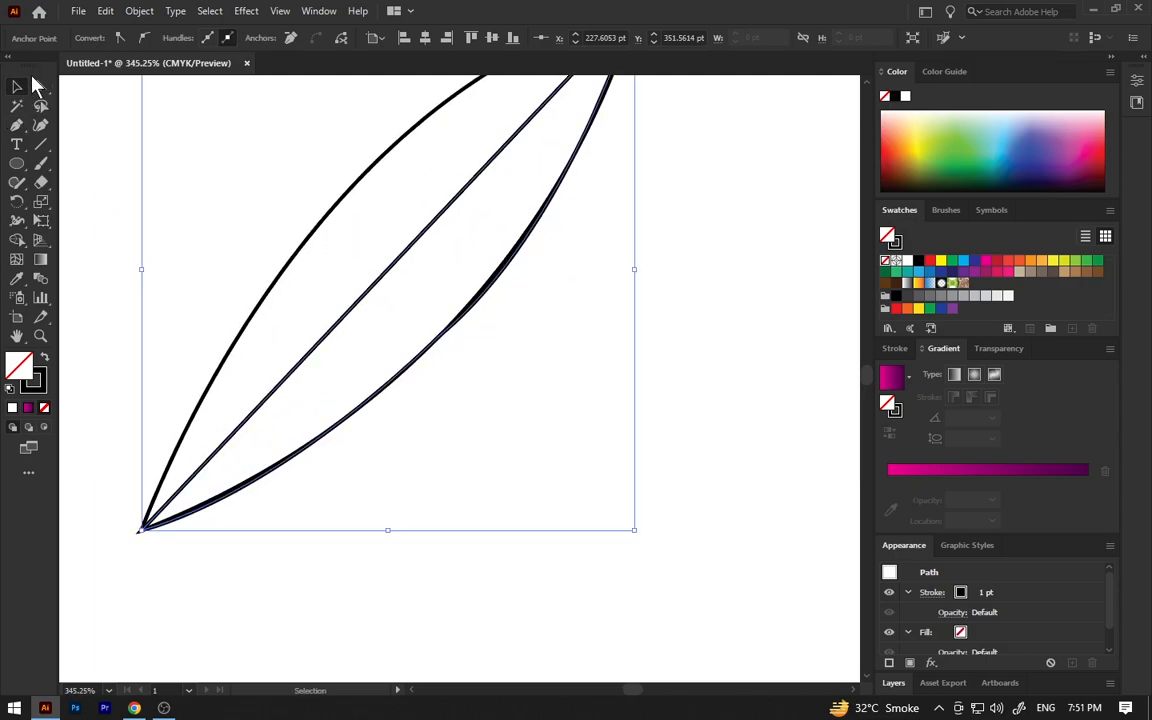
click(41, 89)
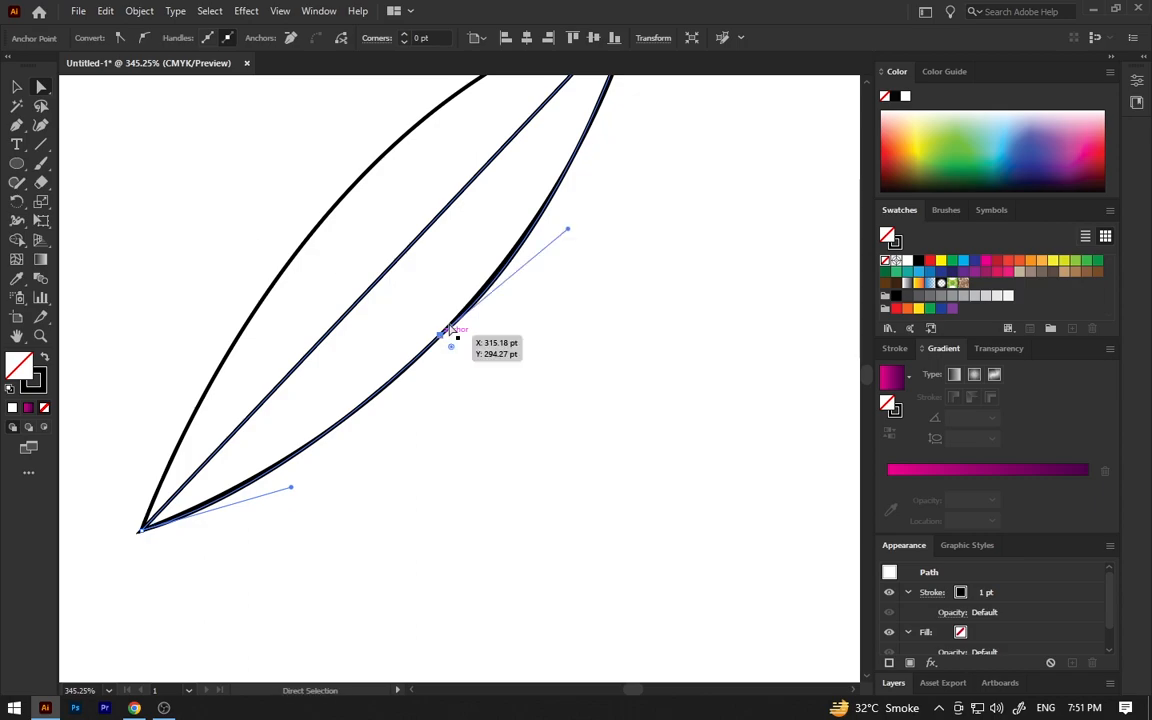
drag(567, 231, 647, 100)
Step: Nudge the half-petal's lower and upper tip anchors slightly inward so they sit inside the outer outline's corners, and deselect the path
key(space)
drag(299, 404, 516, 297)
drag(315, 329, 699, 494)
drag(378, 410, 407, 397)
ctrl+alt+click(521, 329)
ctrl+alt+click(525, 272)
ctrl+alt+click(525, 272)
ctrl+alt+click(525, 272)
ctrl+alt+click(525, 272)
ctrl+alt+click(525, 272)
ctrl+alt+click(525, 272)
drag(597, 309, 1057, 530)
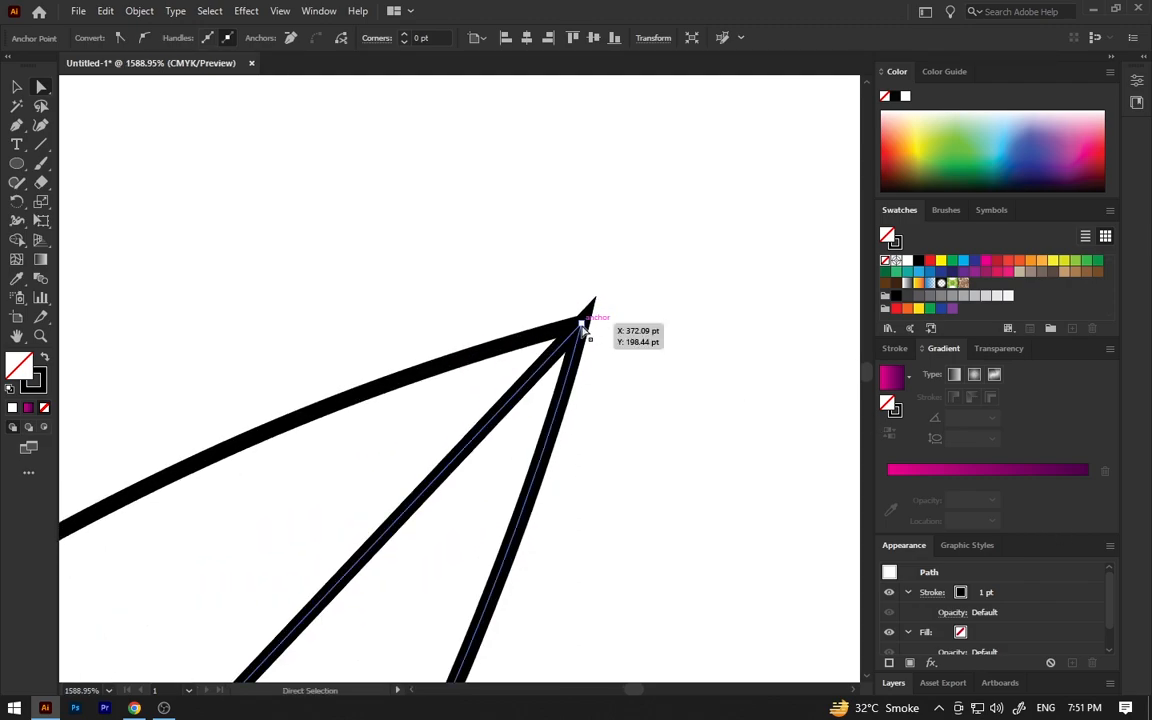
drag(582, 325, 566, 342)
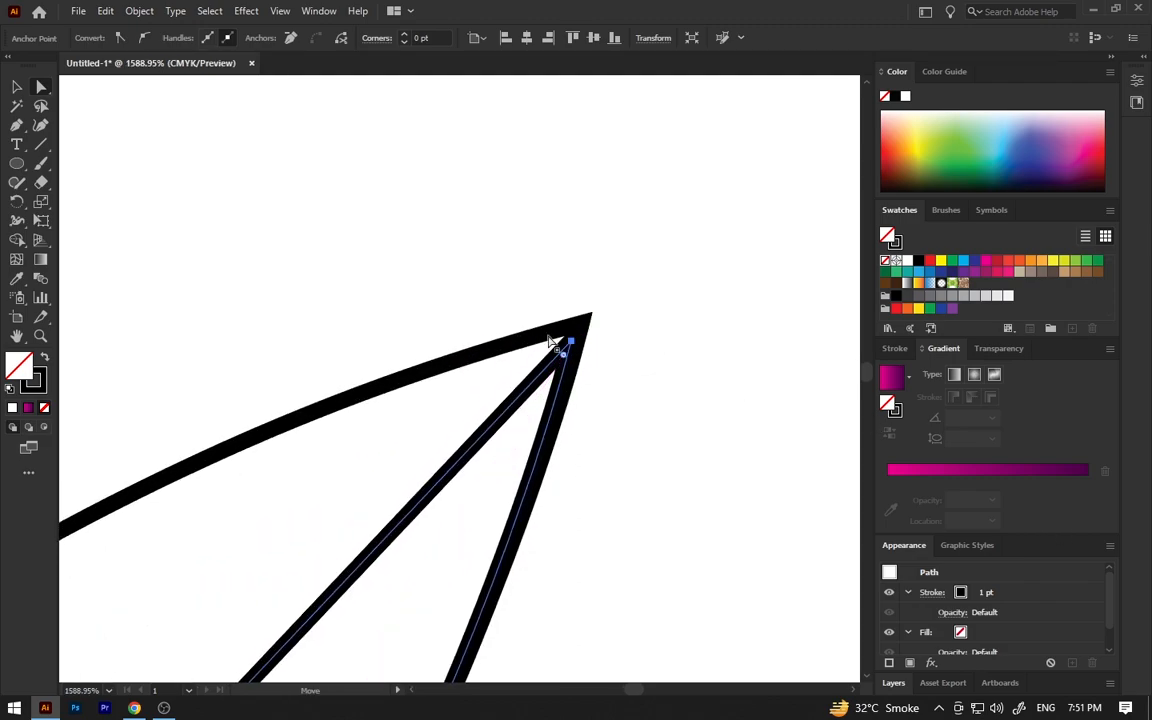
click(15, 88)
click(442, 392)
drag(442, 392, 240, 345)
drag(314, 435, 512, 281)
drag(501, 442, 392, 465)
drag(498, 543, 585, 298)
drag(584, 406, 441, 366)
drag(459, 367, 464, 395)
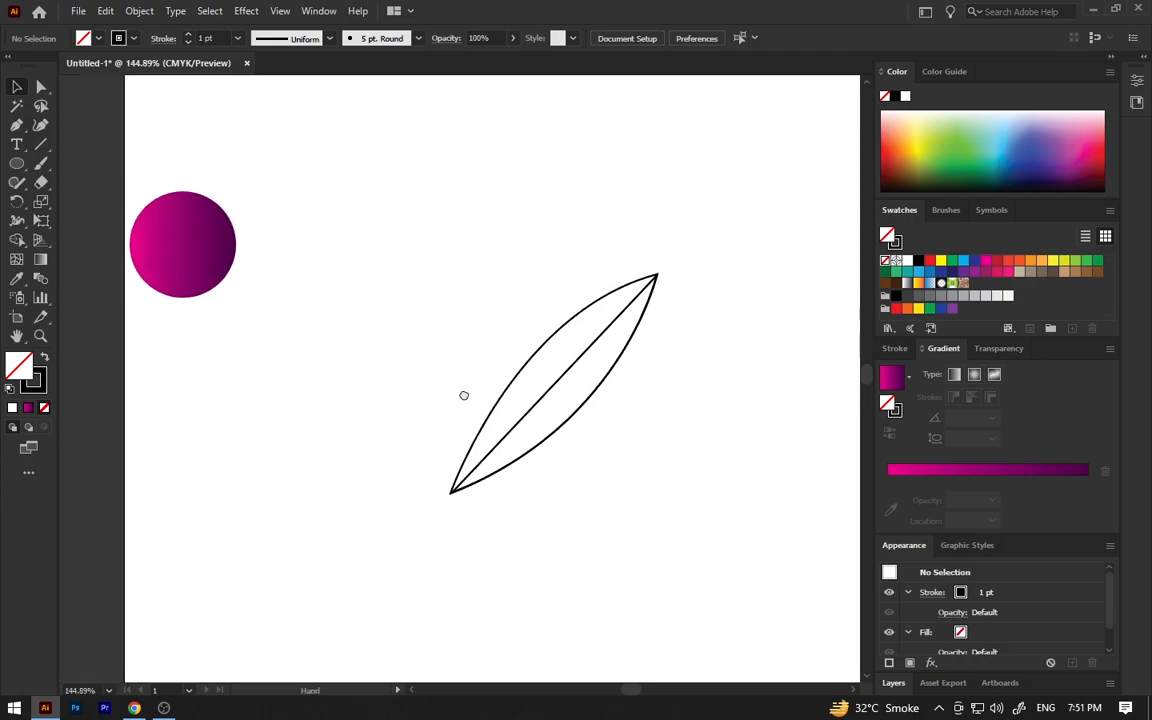
drag(596, 351, 626, 362)
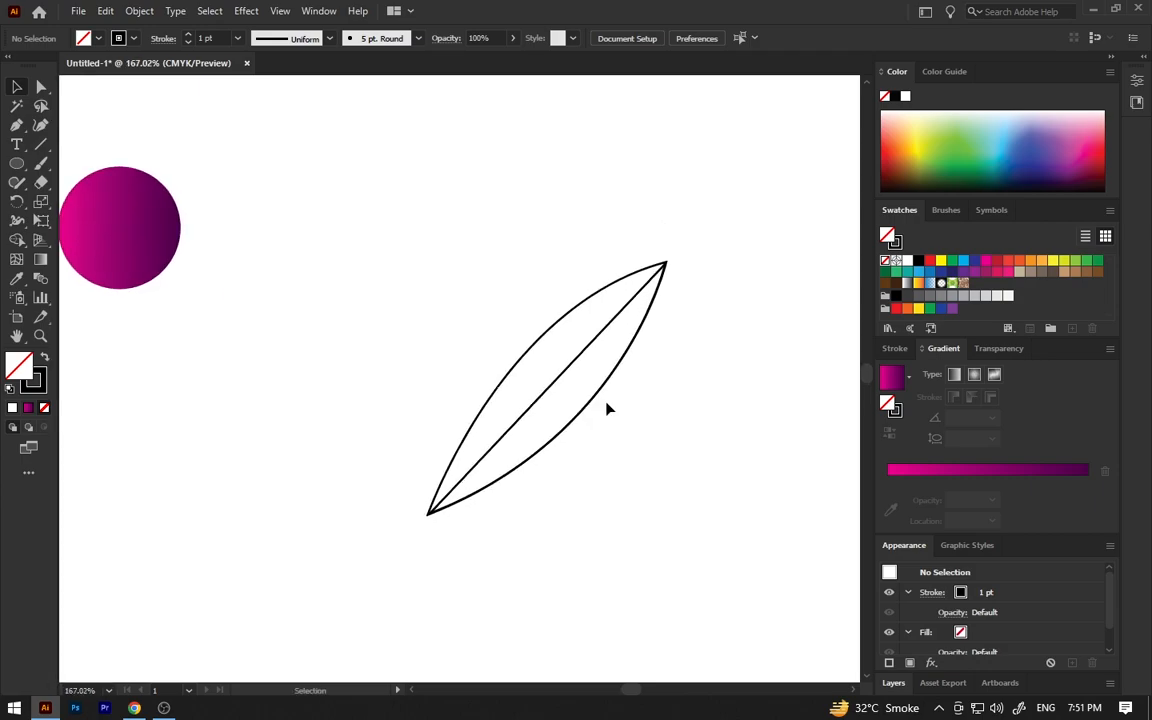
Step: Apply the circle's magenta-to-purple gradient without a stroke to the outer petal and its lower half using the Eyedropper
click(520, 358)
click(18, 279)
click(127, 222)
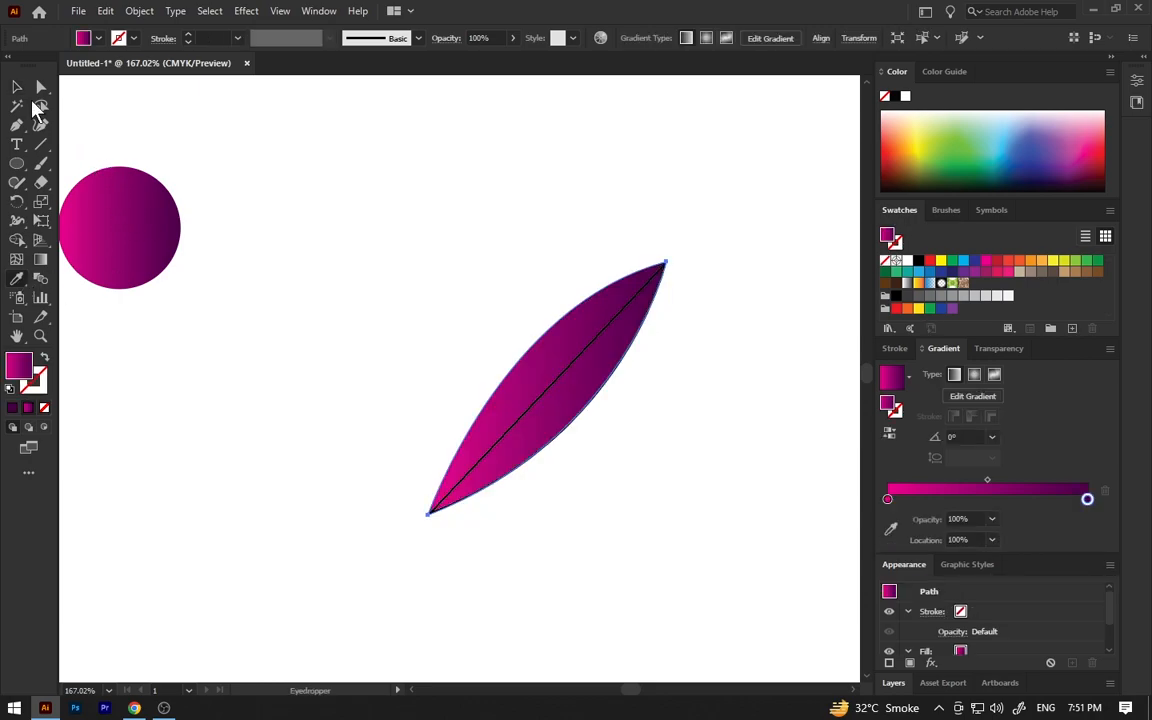
click(16, 90)
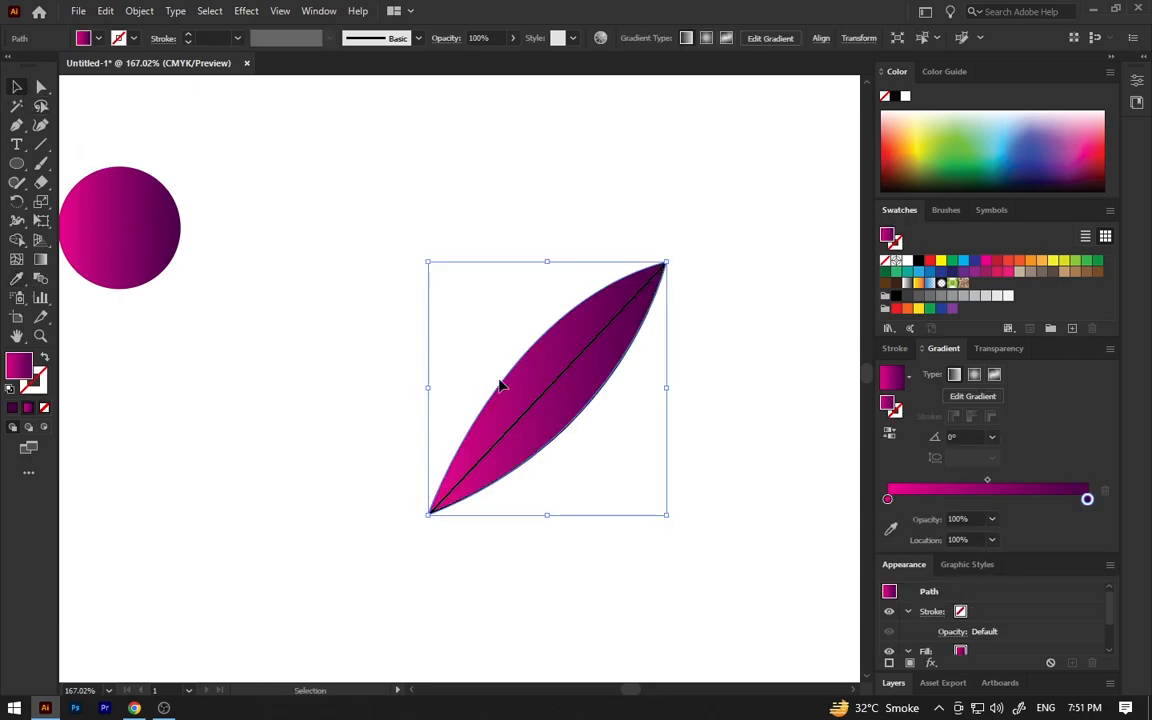
click(560, 387)
key(i)
click(143, 215)
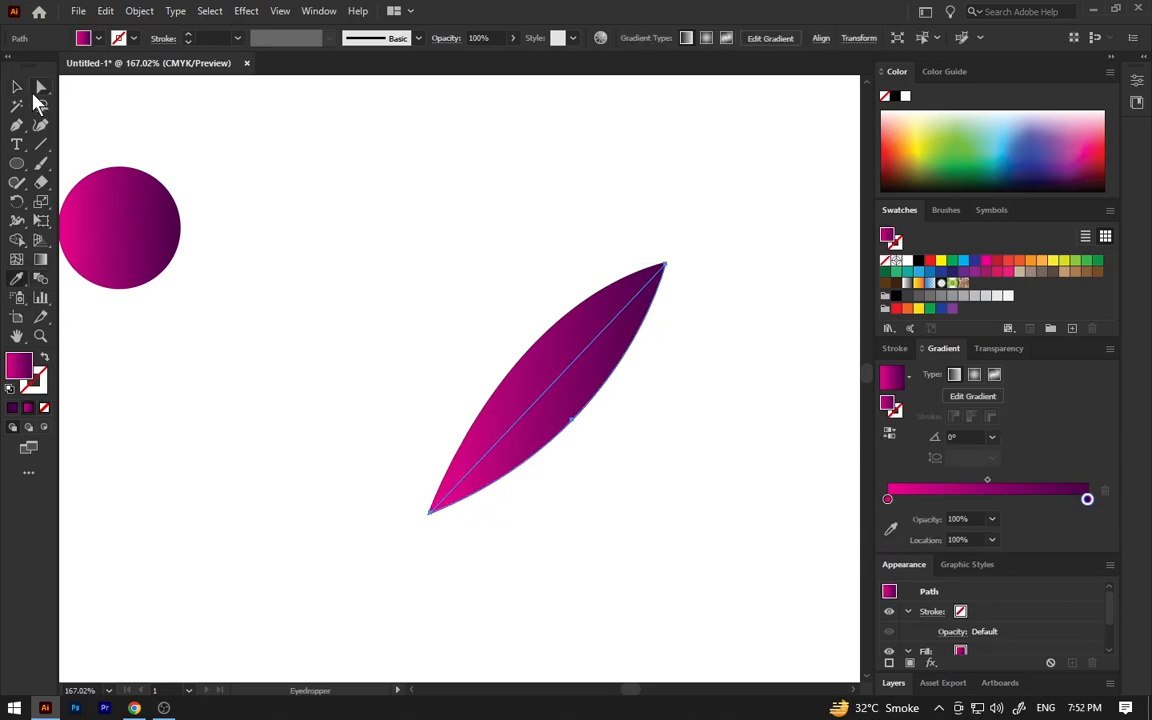
click(17, 87)
click(530, 188)
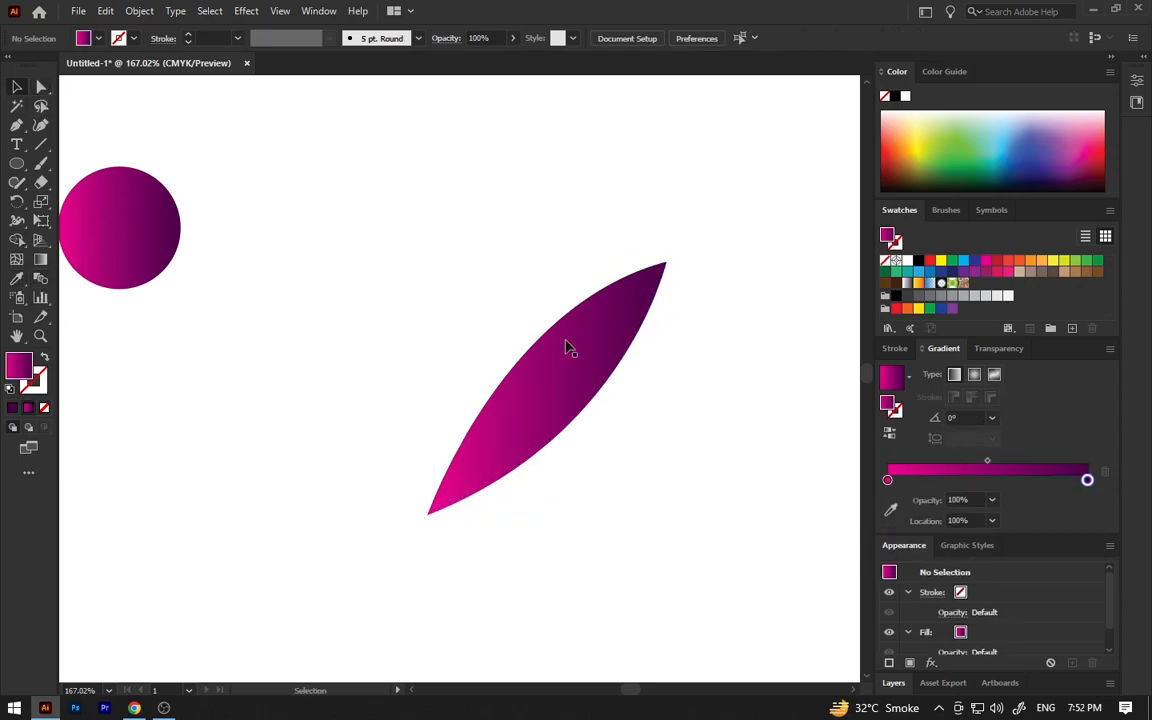
Step: Redirect the lower half-petal's gradient across its width at about -32°, with magenta starting near the centre line
click(583, 388)
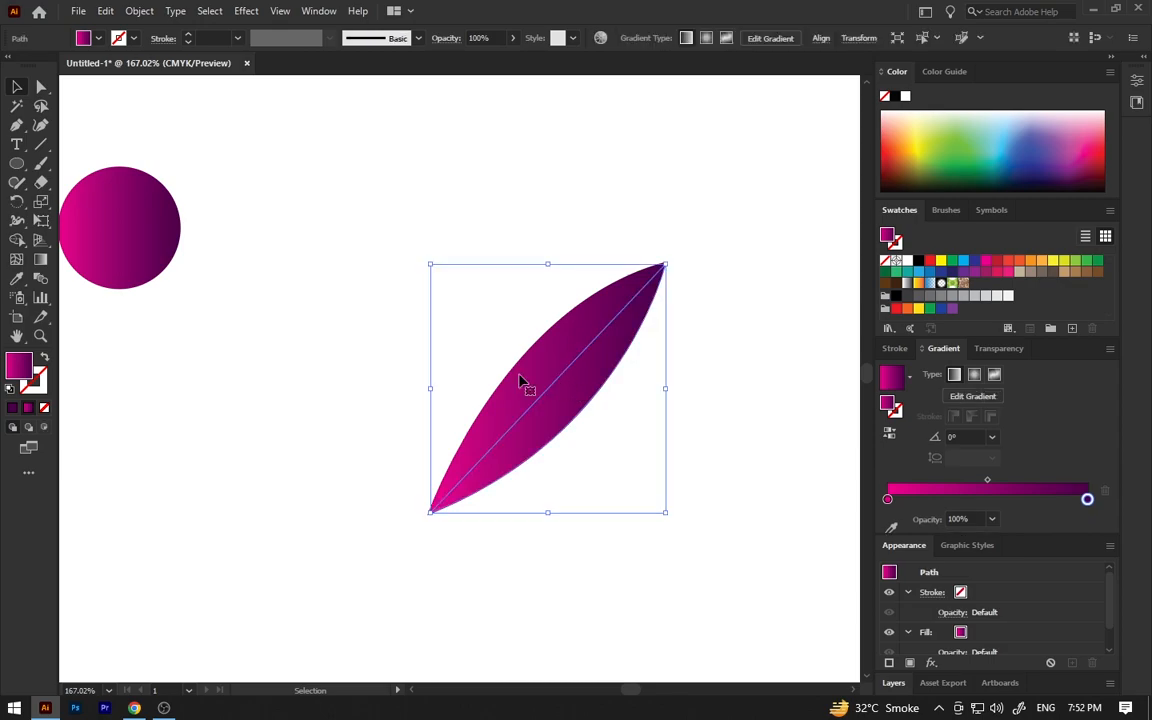
click(40, 262)
mouse_move(545, 352)
mouse_down()
mouse_move(635, 415)
mouse_move(626, 401)
mouse_up()
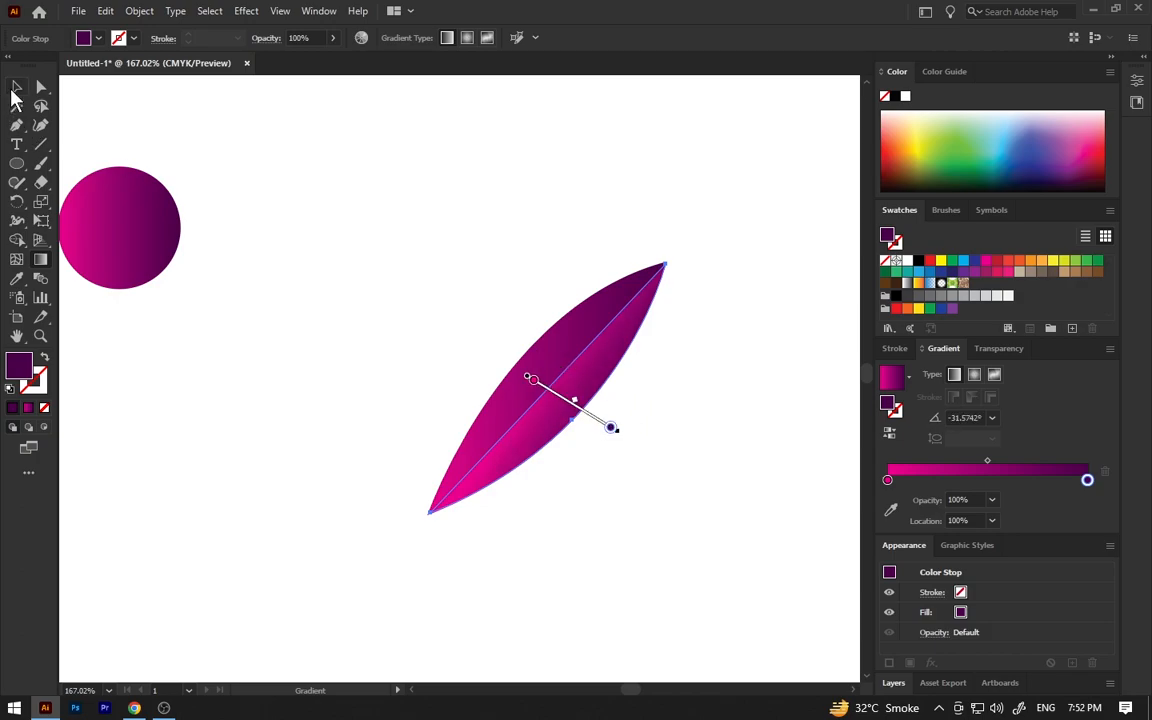
click(15, 88)
Step: Redirect the outer petal's gradient across its width at about -39°, darkening towards the centre line
click(540, 365)
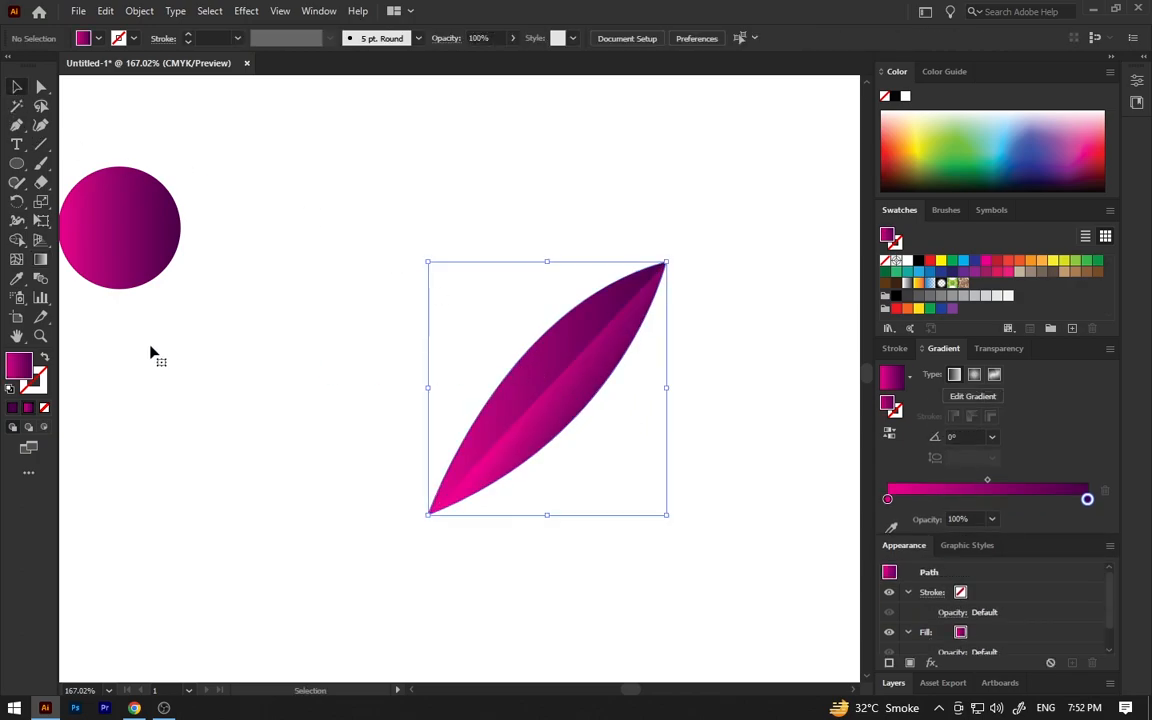
click(40, 259)
mouse_move(514, 337)
mouse_down()
mouse_move(578, 412)
mouse_move(567, 382)
mouse_move(556, 396)
mouse_up()
click(17, 88)
click(625, 427)
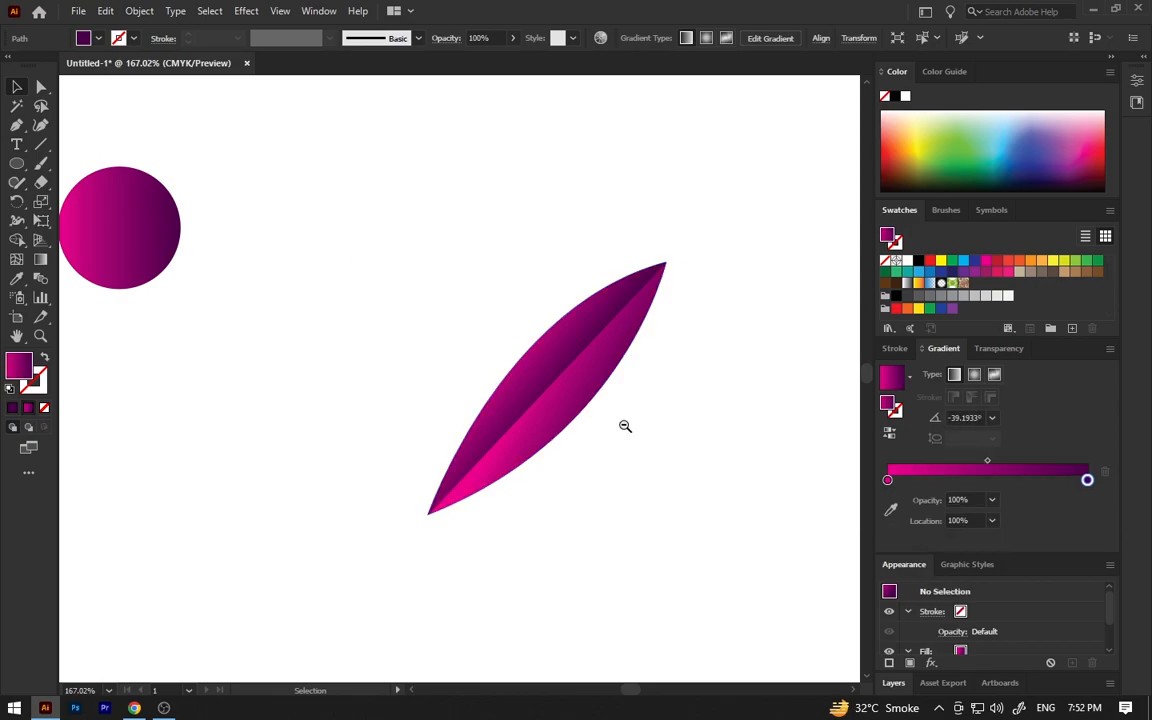
scroll(615, 425, down, 3)
drag(414, 310, 404, 292)
drag(429, 299, 497, 360)
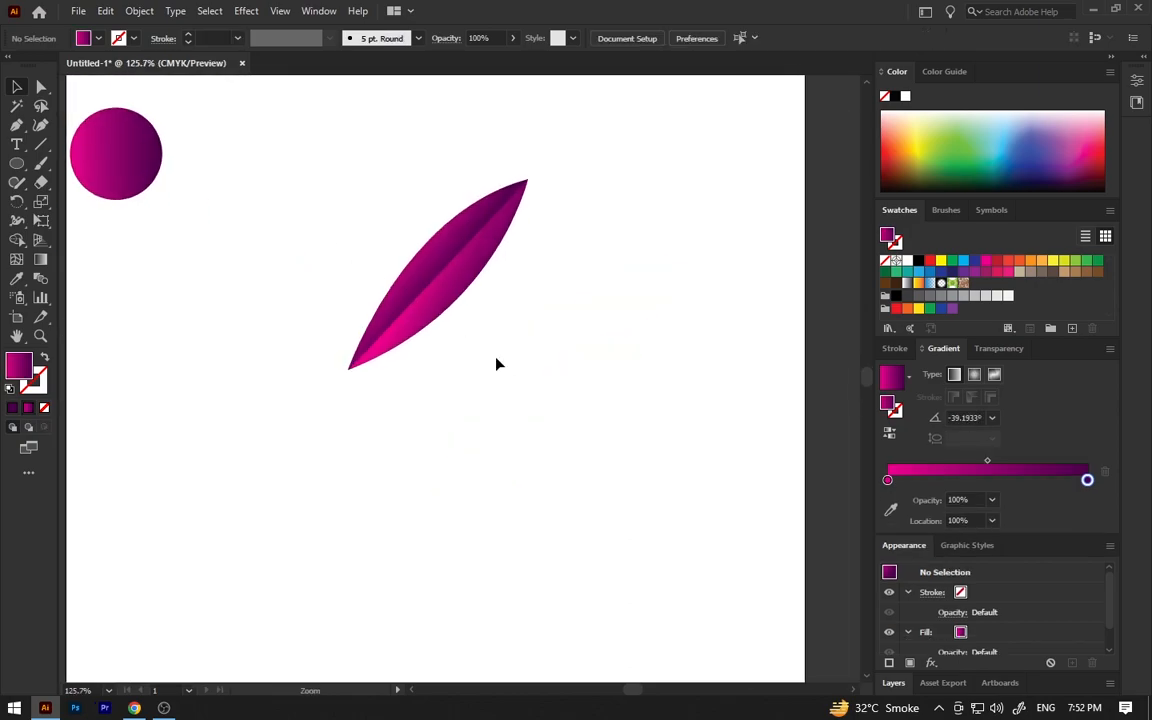
Step: Group the two petal shapes and move the petal up and to the right on the artboard
drag(448, 265, 585, 275)
key(ctrl+g)
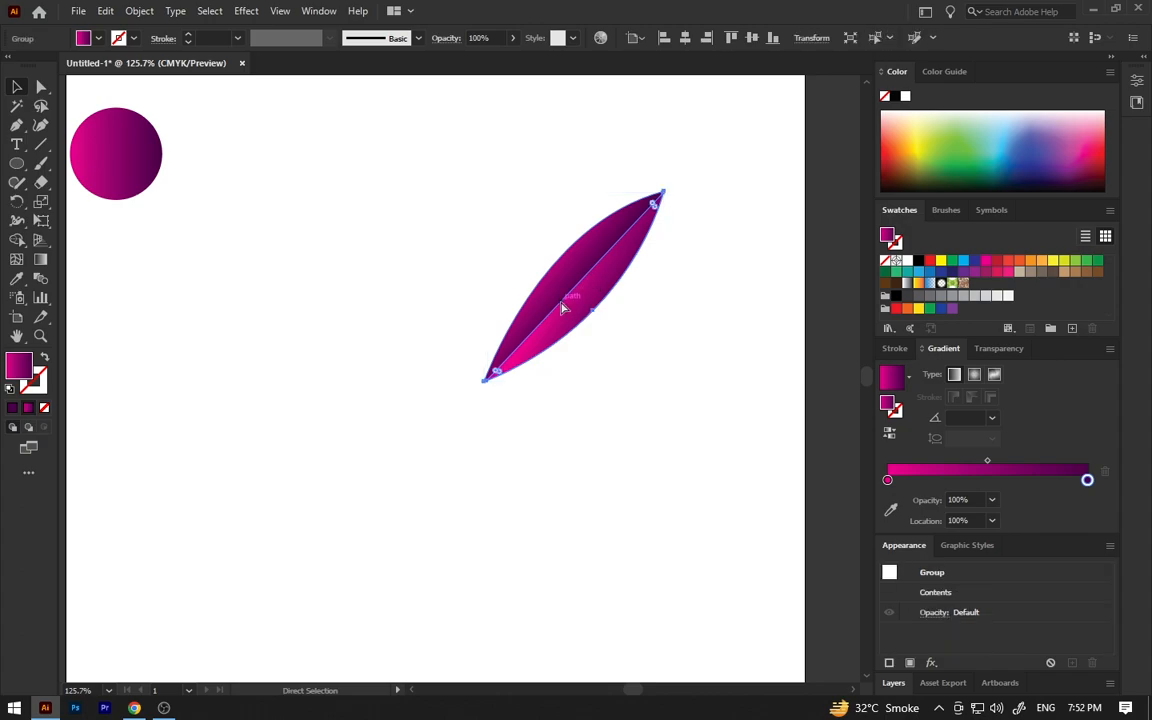
click(527, 292)
drag(550, 312, 582, 293)
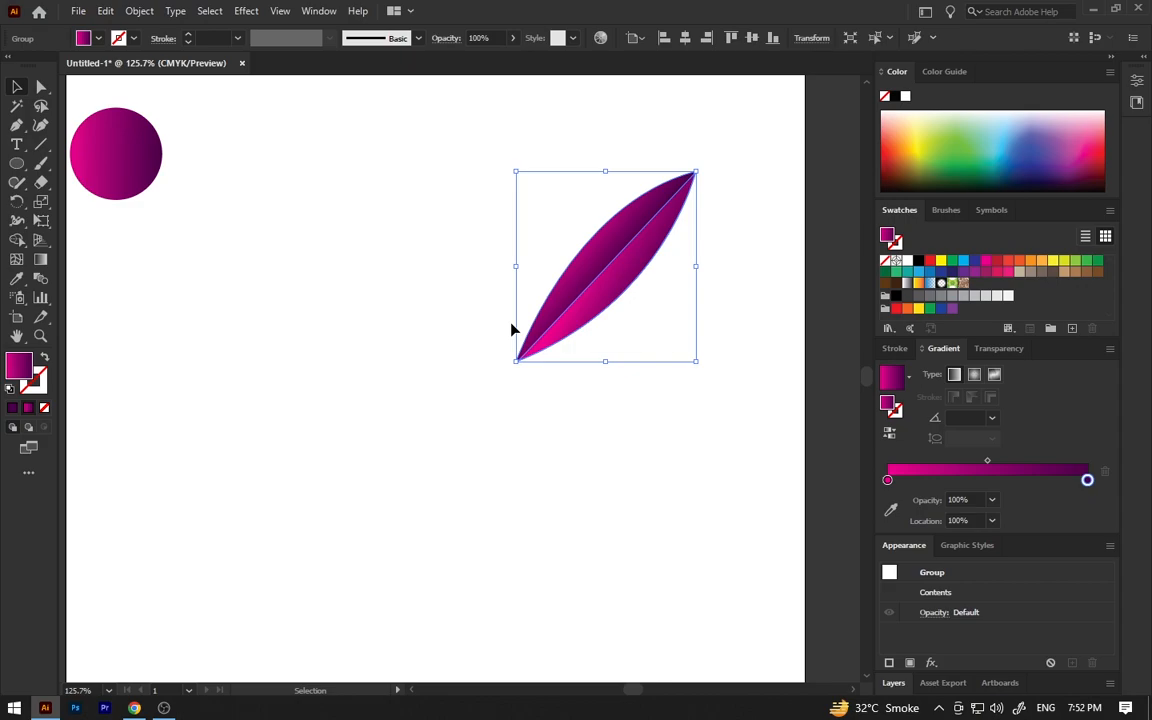
Step: Shrink the gradient circle to a little over half its size near the artboard's upper-left corner
click(16, 203)
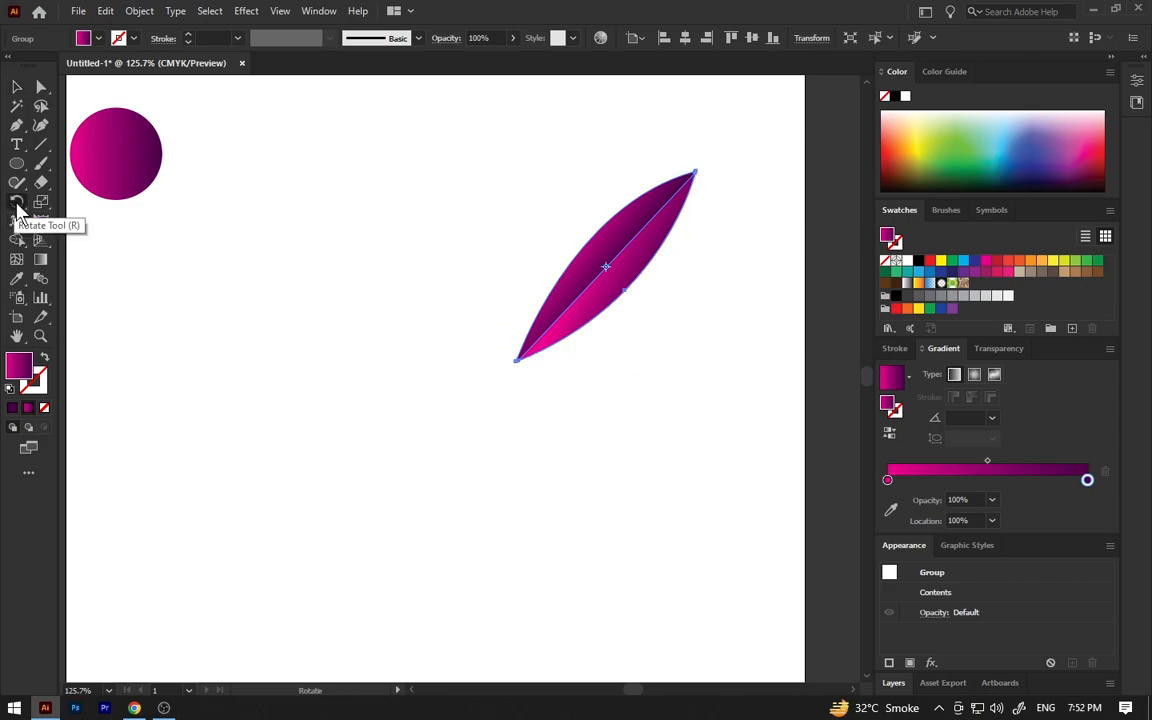
click(20, 90)
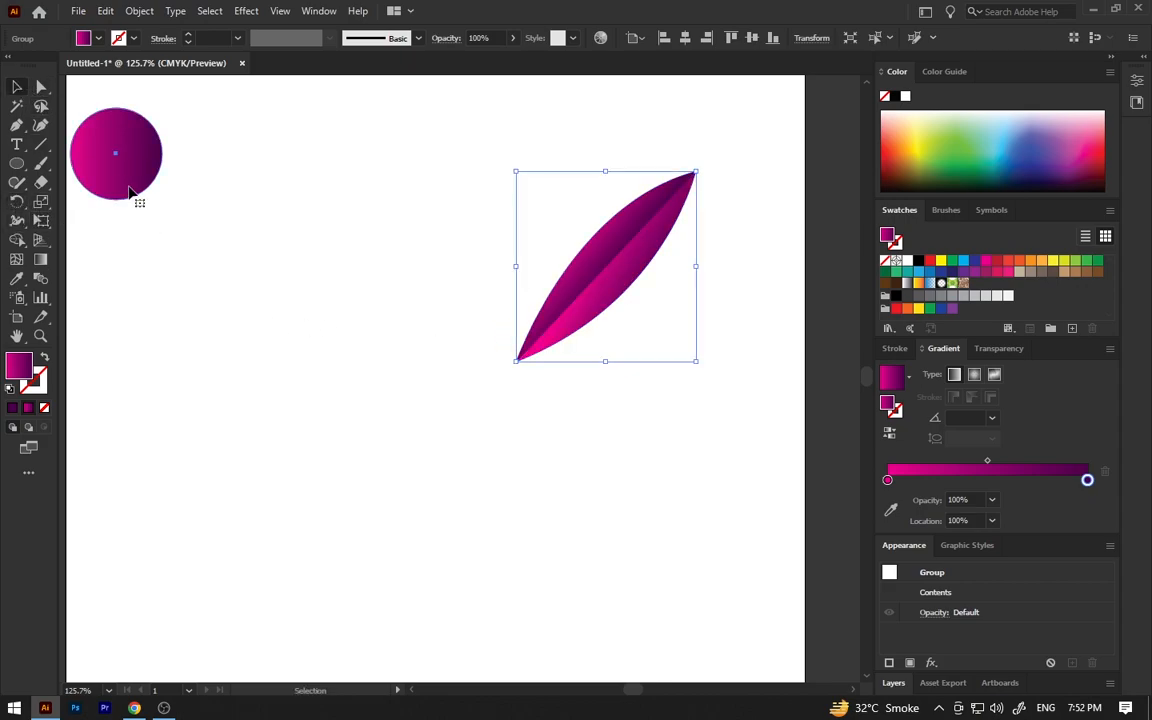
click(134, 187)
drag(162, 198, 107, 134)
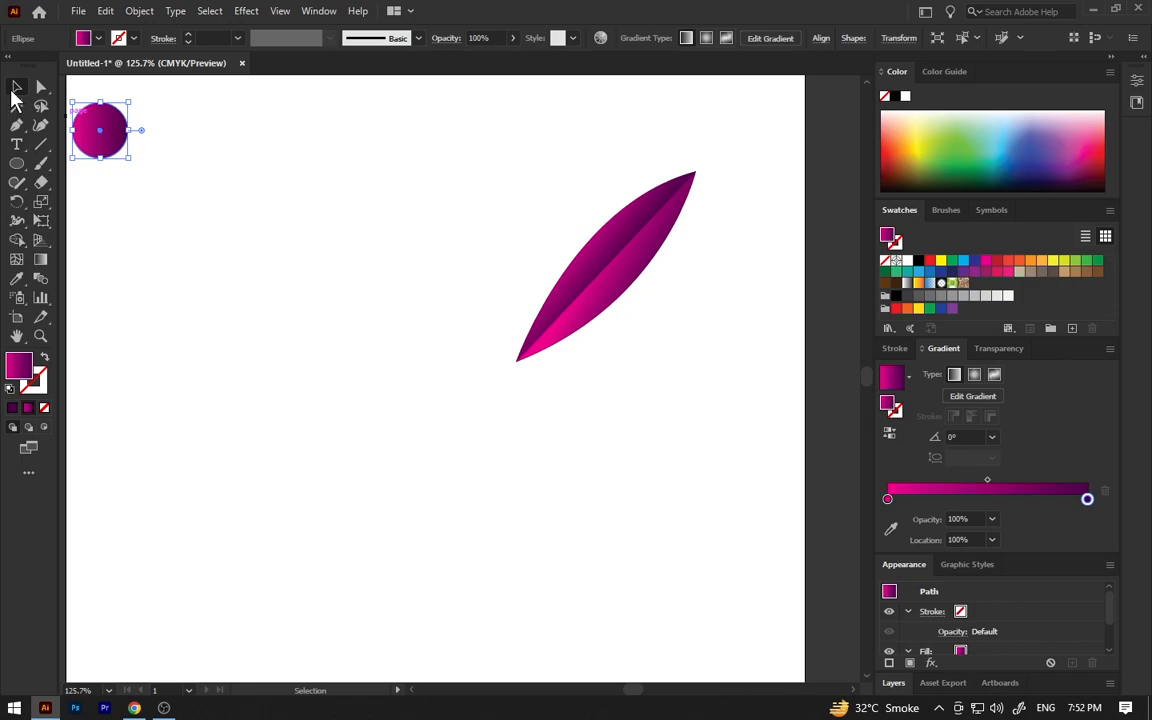
click(16, 202)
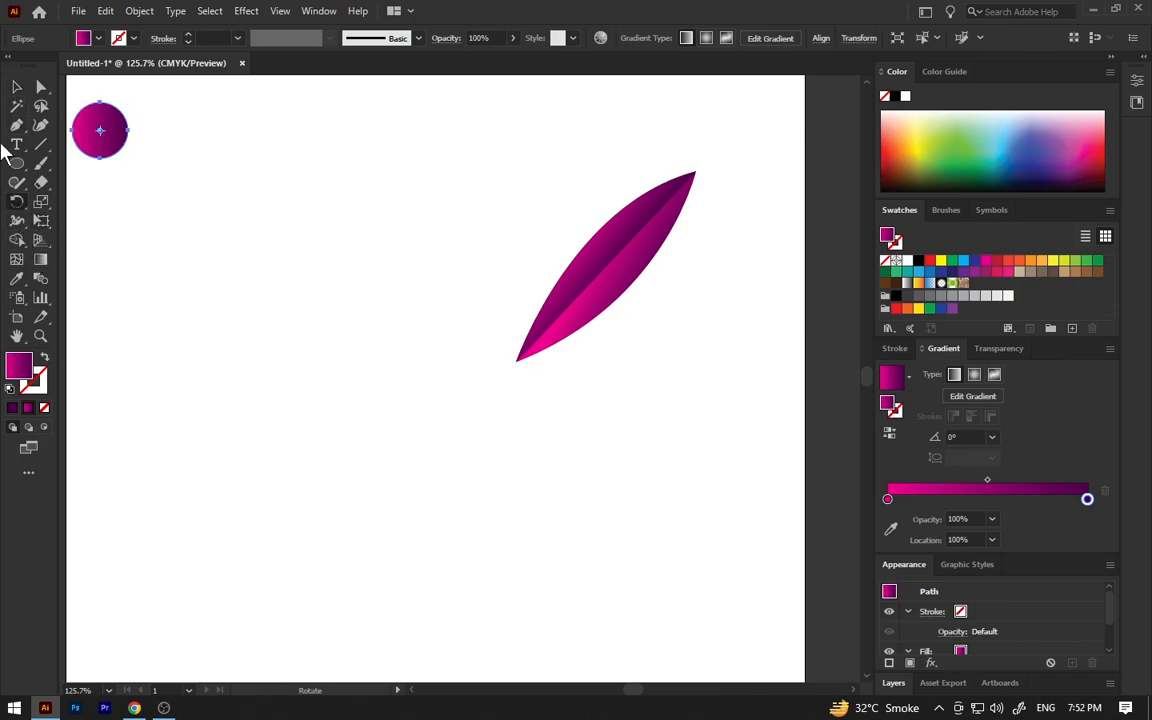
click(16, 88)
Step: Try copying the petal with a 13° rotation about a point just below its lower tip, and undo the copy
click(601, 302)
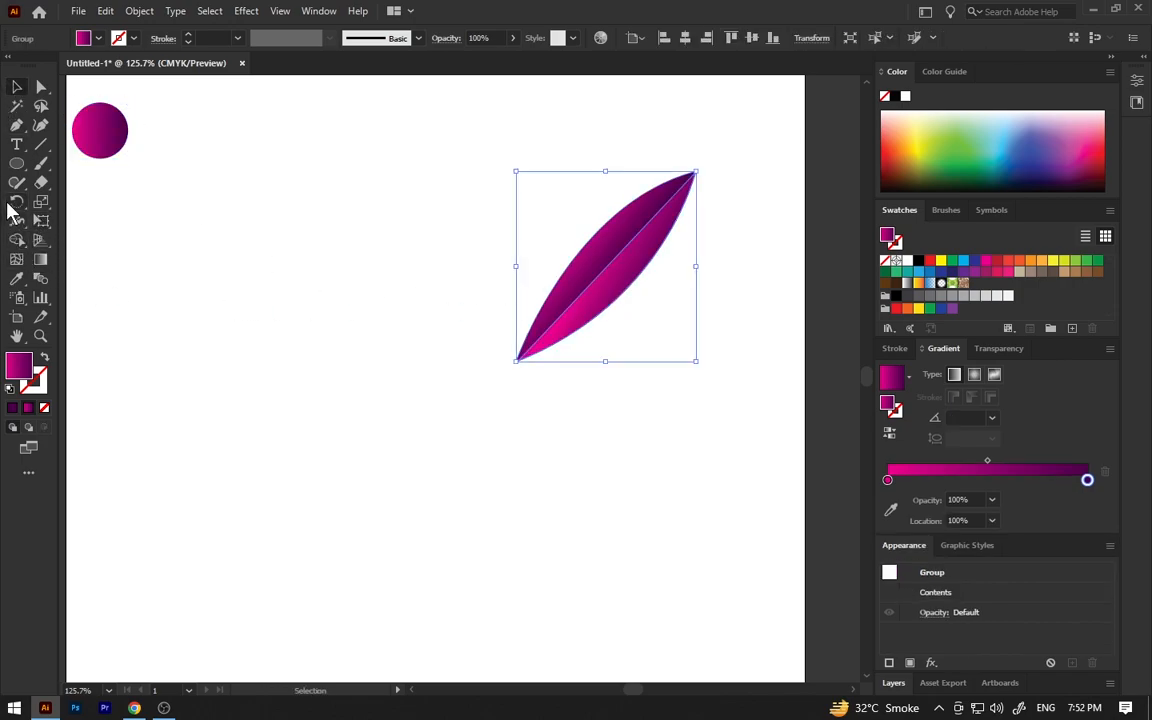
click(17, 202)
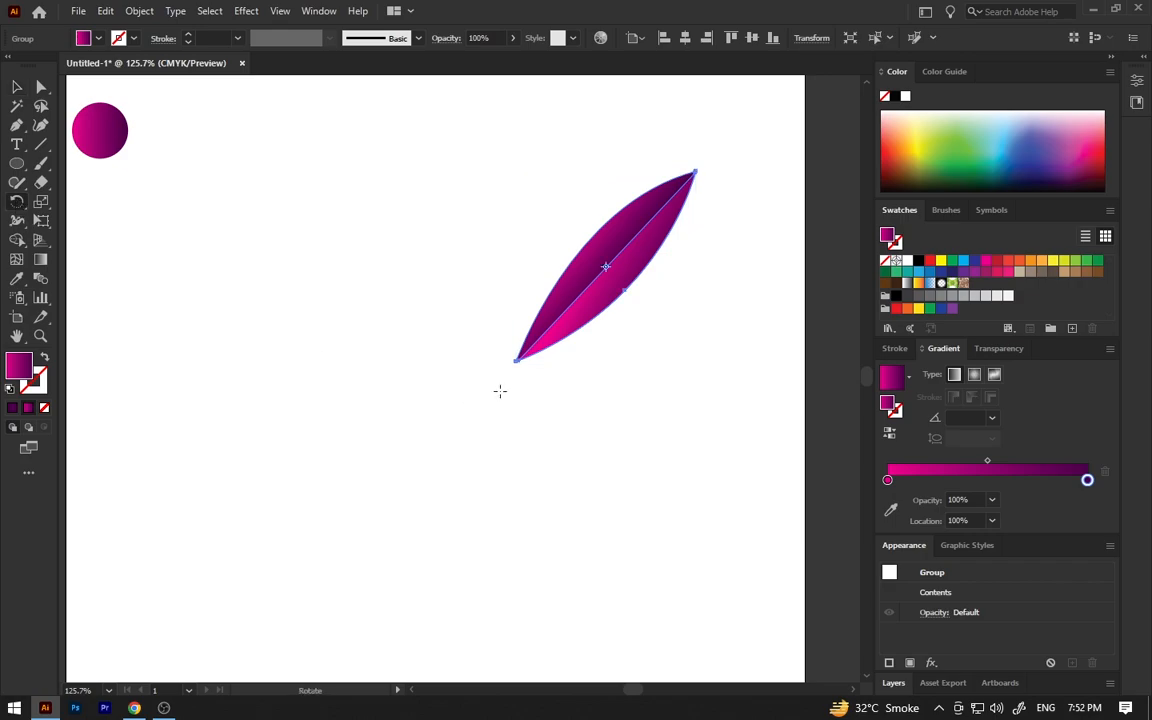
alt+click(495, 382)
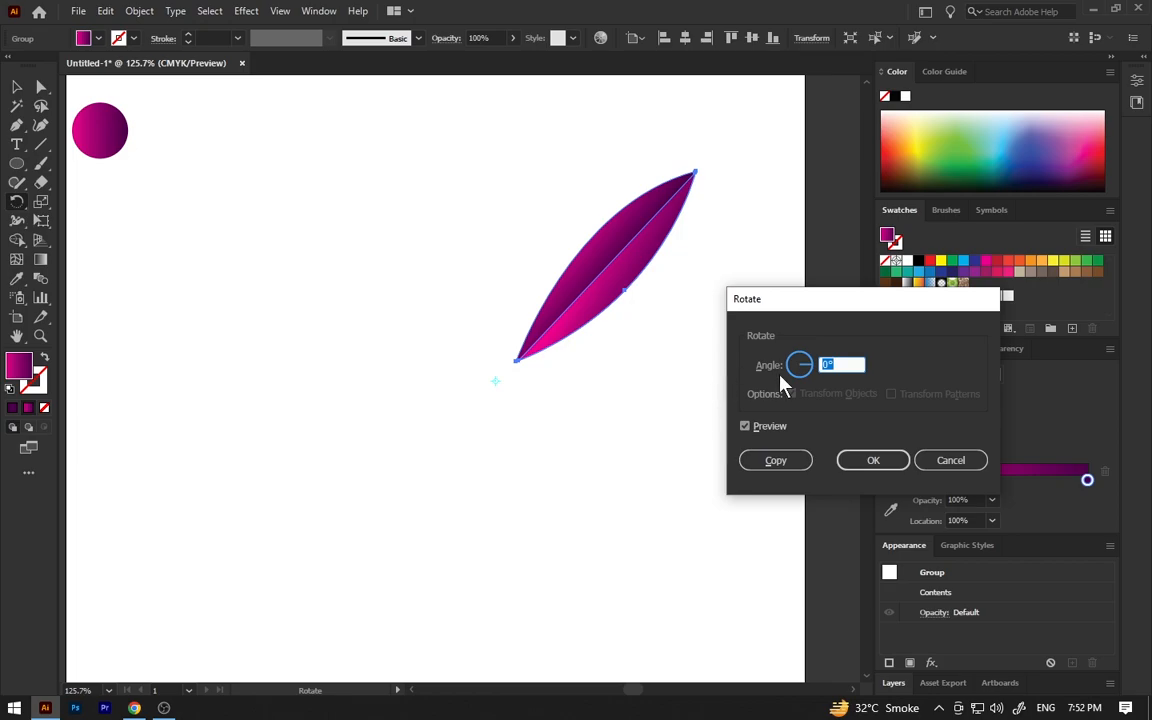
scroll(854, 362, up, 13)
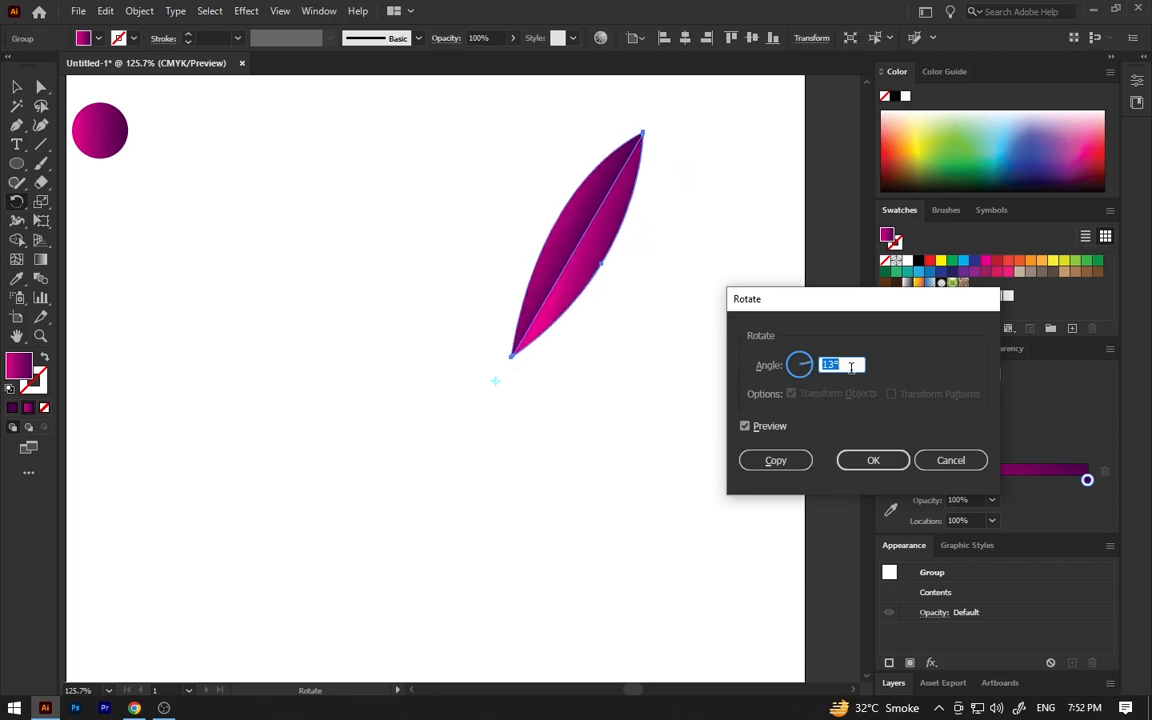
click(777, 462)
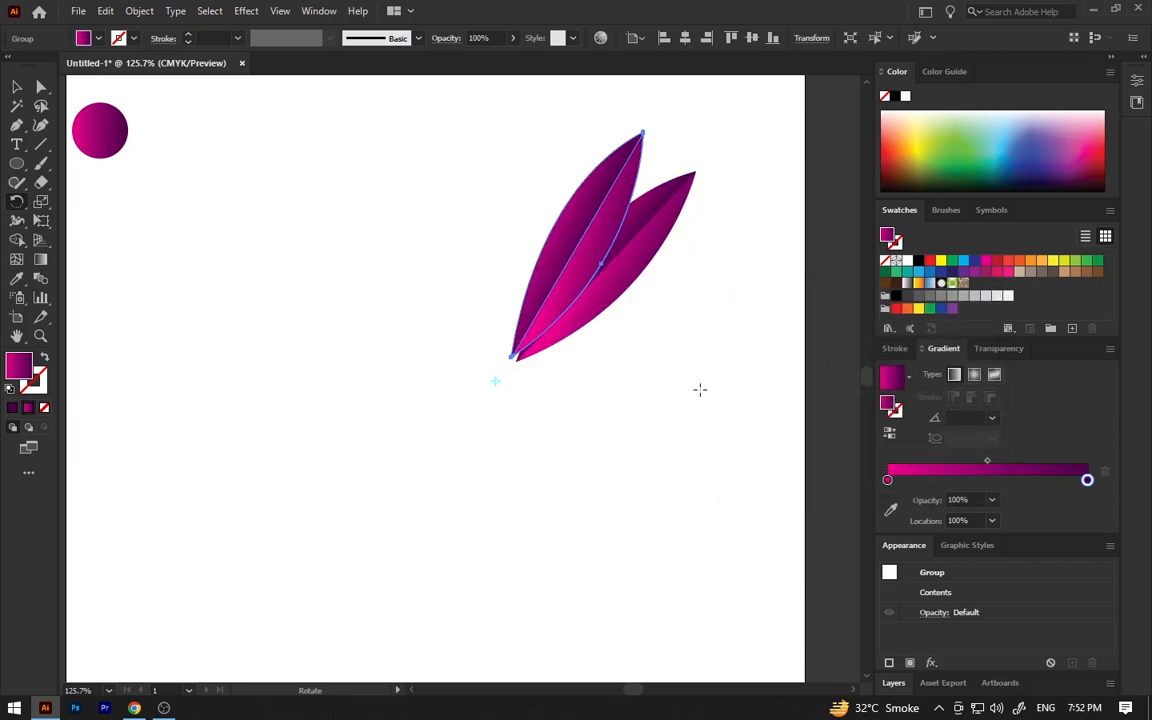
key(ctrl+z)
Step: Create a copy of the petal rotated 12° about a point just below its lower tip
alt+click(496, 381)
scroll(841, 367, up, 8)
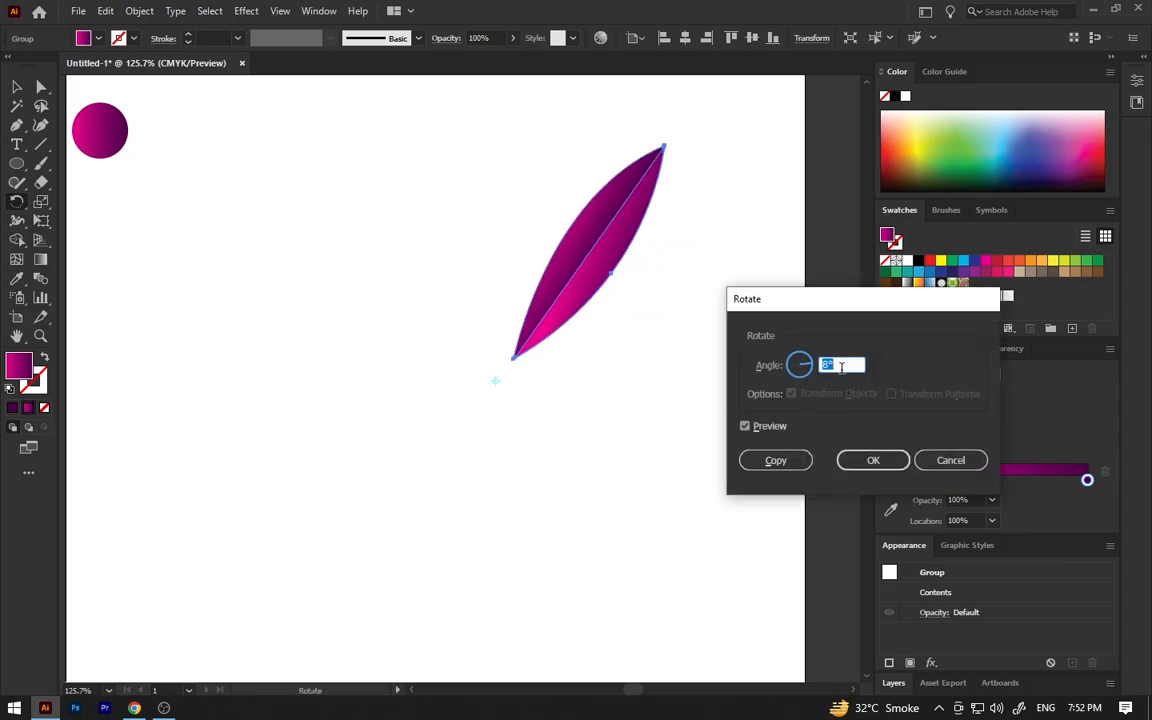
scroll(841, 367, up, 4)
click(776, 461)
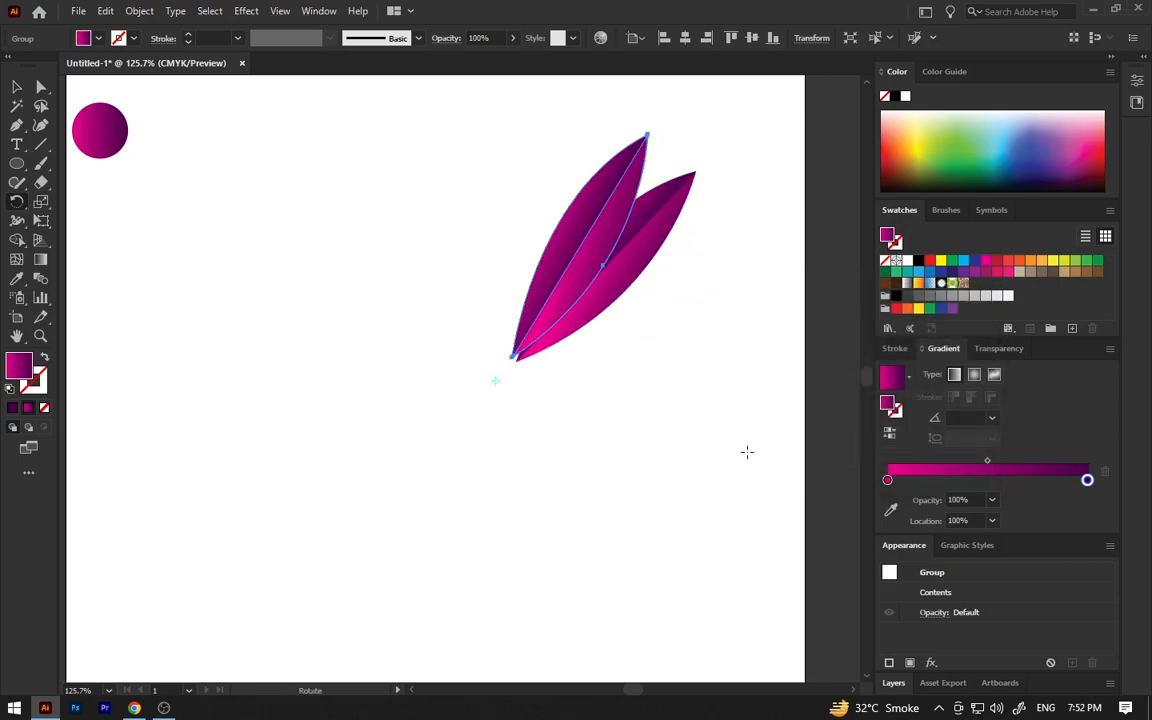
Step: Repeat the rotated copy until the petals form a full circular flower, and clear the selection
key(ctrl+d)
key(ctrl+d)
key(ctrl+d)
key(ctrl+d)
key(ctrl+d)
key(ctrl+d)
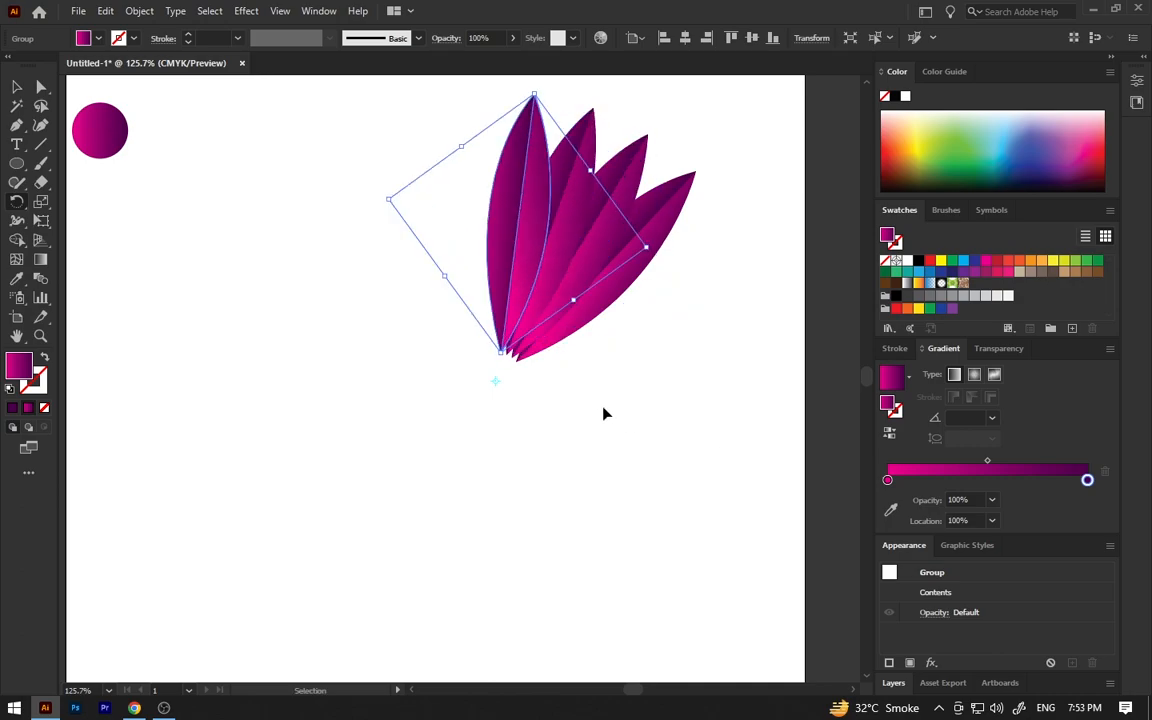
key(ctrl+d)
key(ctrl+d)
key(ctrl+d)
key(ctrl+d)
key(ctrl+d)
key(ctrl+d)
key(ctrl+d)
key(ctrl+d)
key(ctrl+d)
key(ctrl+d)
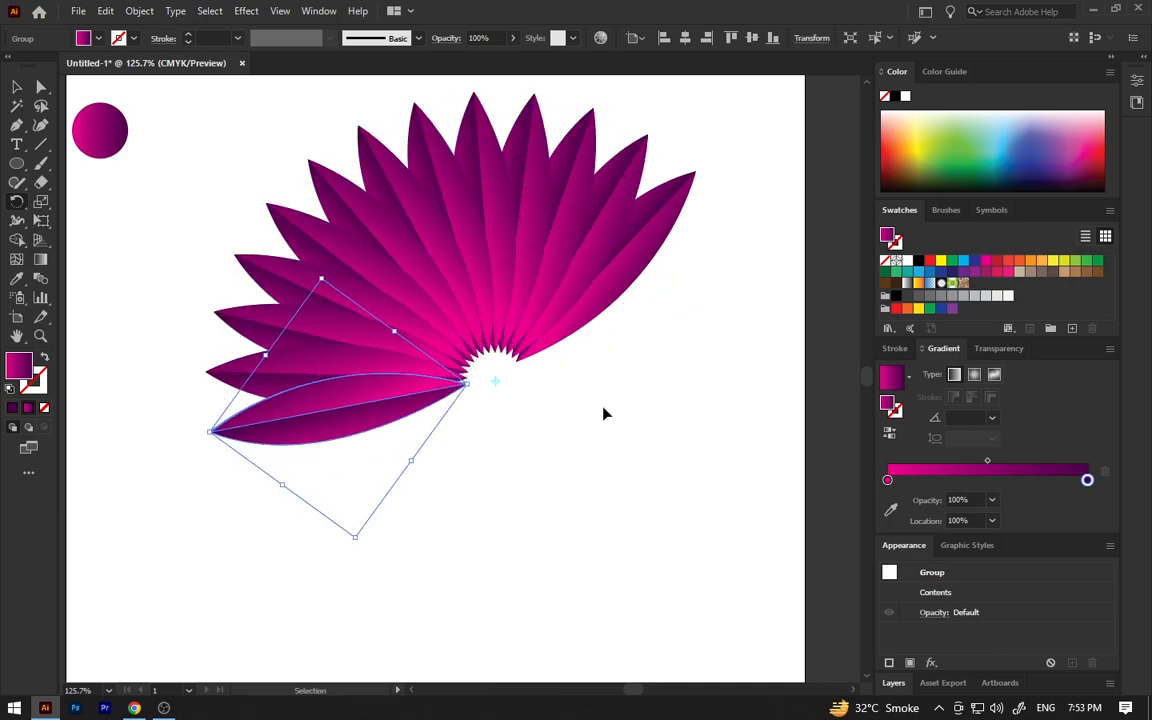
key(ctrl+d)
key(ctrl+d)
key(ctrl+d)
key(ctrl+d)
key(ctrl+d)
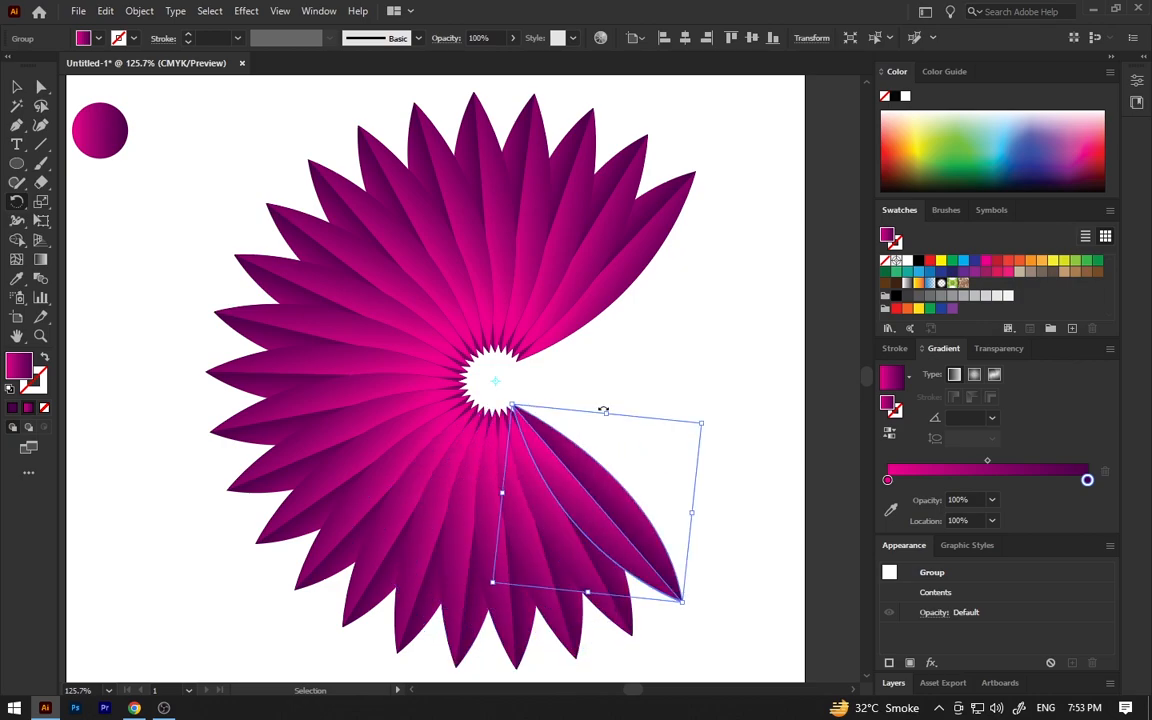
key(ctrl+d)
key(ctrl+d)
key(ctrl+d)
key(ctrl+d)
key(ctrl+d)
key(ctrl+d)
key(ctrl+d)
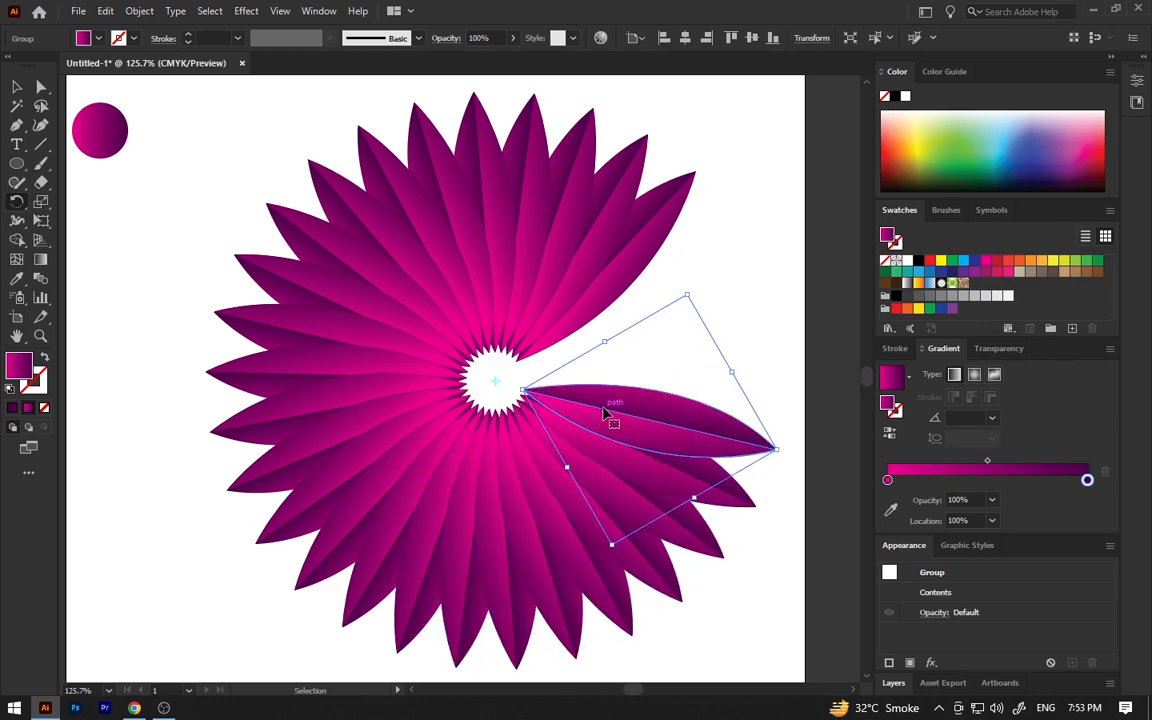
key(v)
click(708, 140)
Step: Scale the whole flower down to about four-fifths of its size in the artboard's upper part, and clear the selection
drag(688, 373, 516, 303)
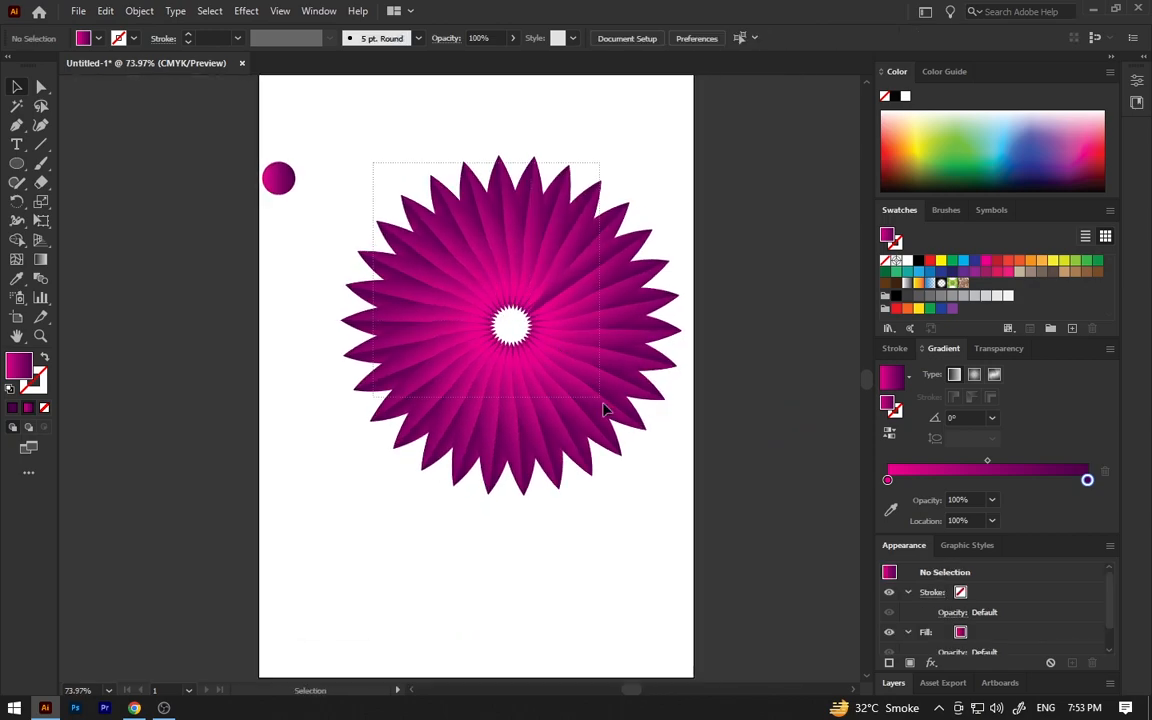
click(640, 461)
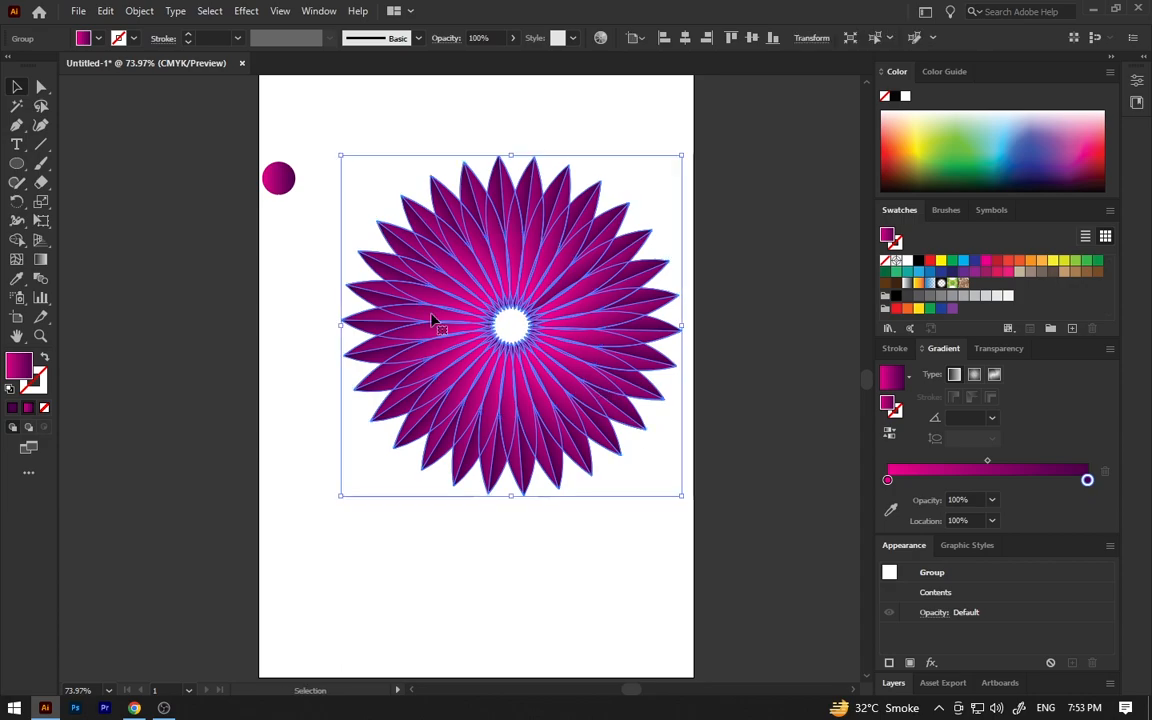
drag(535, 327, 516, 297)
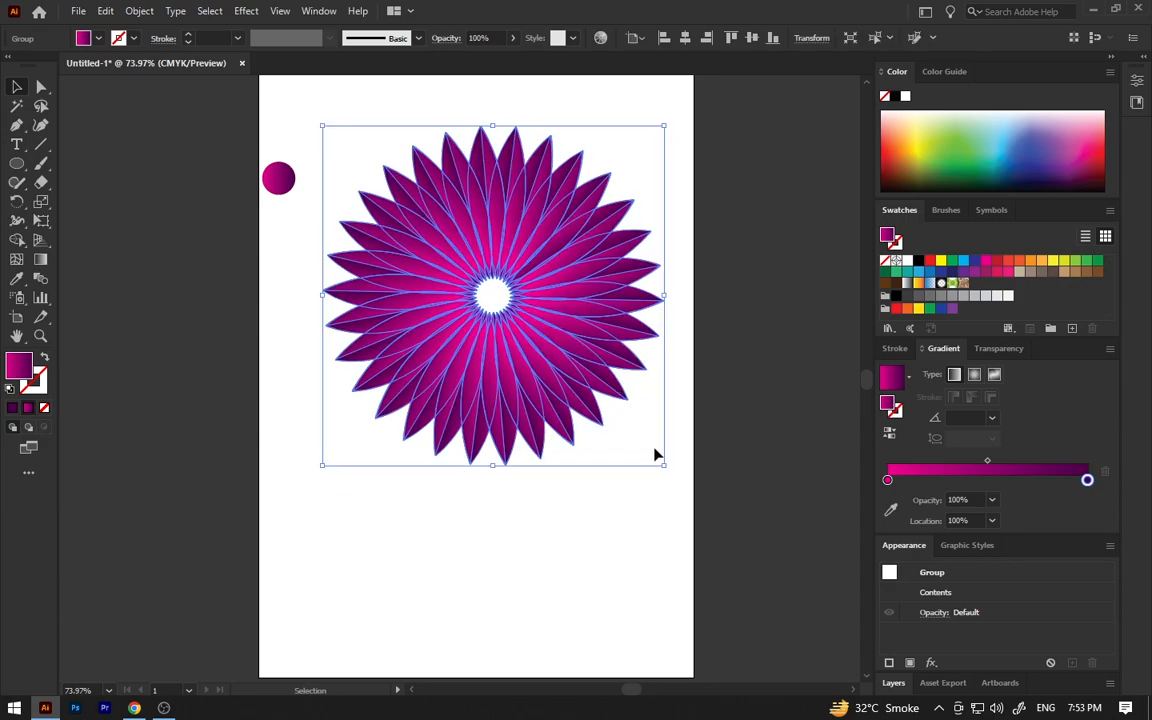
drag(655, 461, 638, 450)
drag(548, 311, 512, 291)
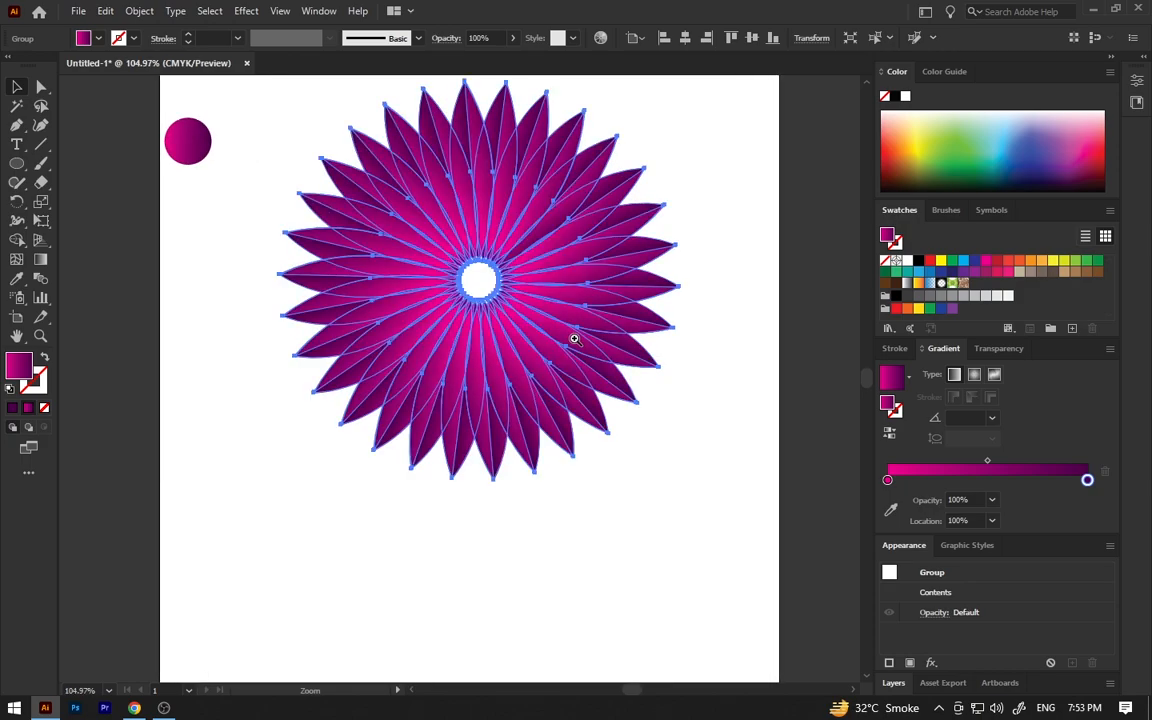
click(733, 229)
drag(687, 332, 669, 311)
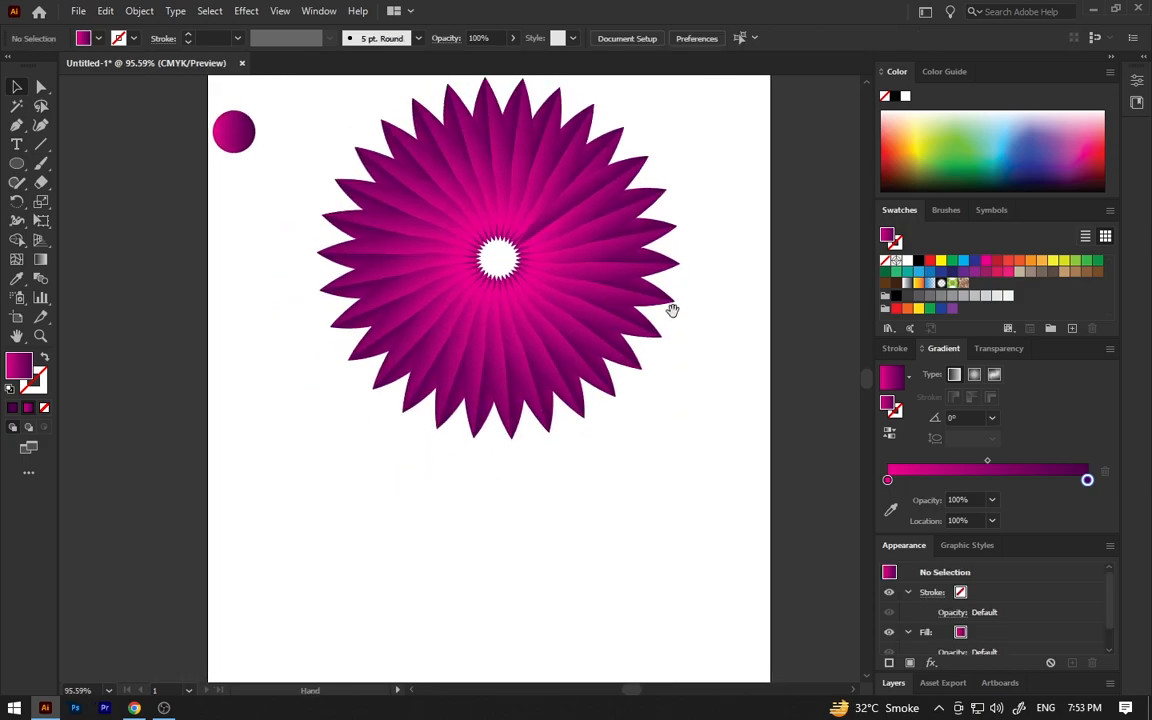
Step: Draw a closed curved stem shape with the Pen tool, from the flower's centre to a short flat base below it
click(17, 127)
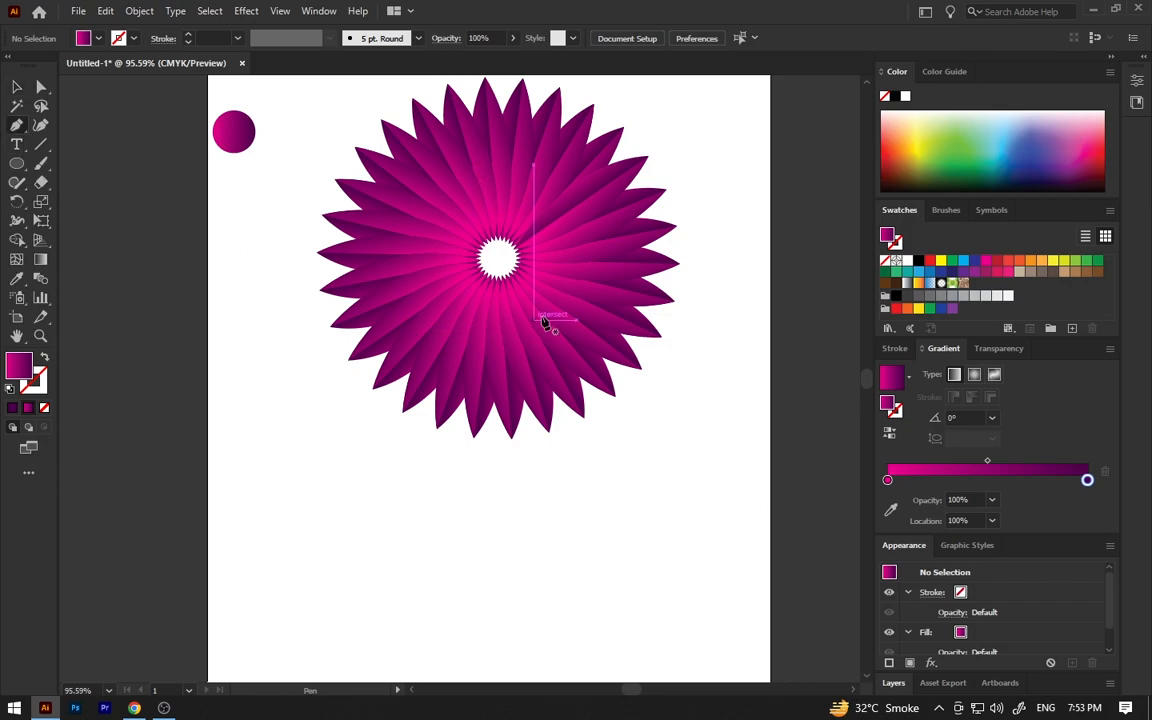
click(497, 261)
drag(429, 598, 304, 662)
click(429, 598)
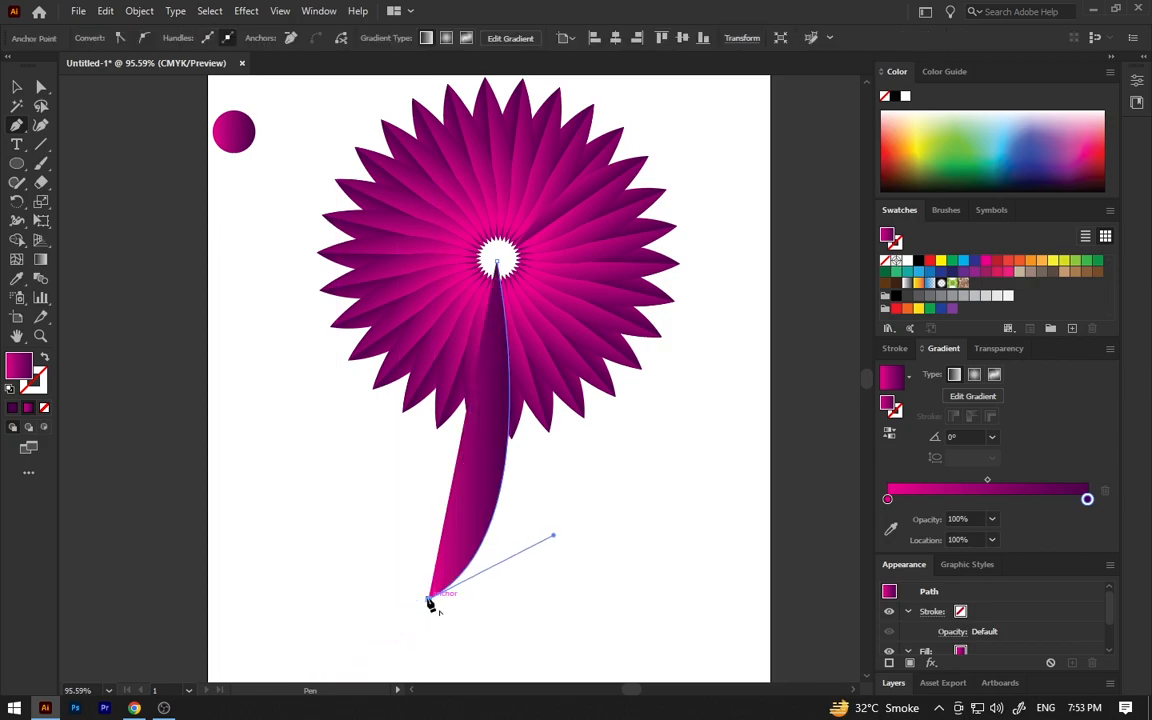
click(494, 598)
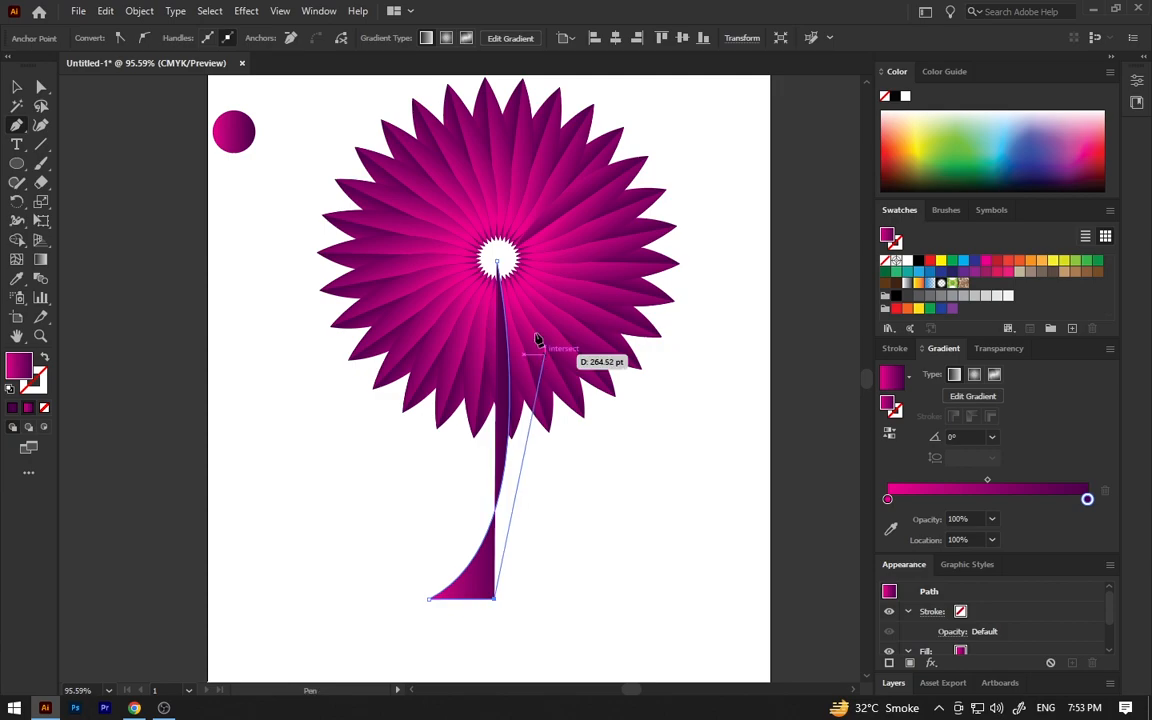
drag(503, 268, 437, 159)
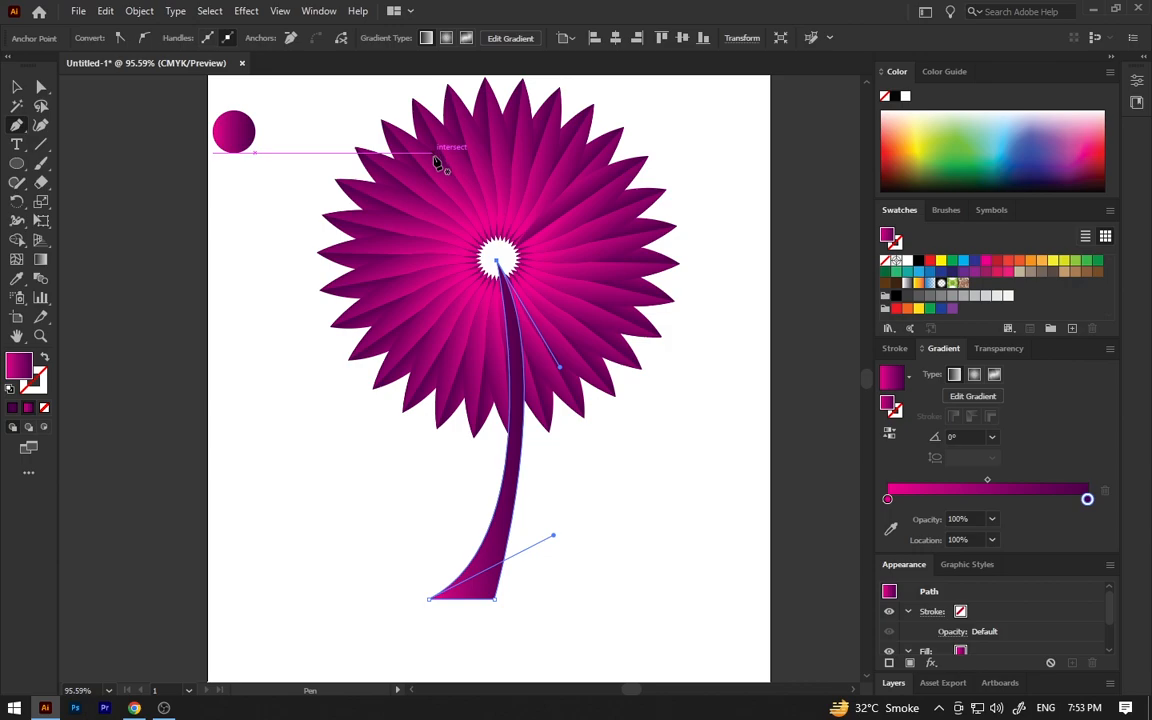
Step: Reshape the stem by shifting its two base corners left and adjusting the curve of its left edge, and clear the selection
click(40, 87)
drag(432, 598, 381, 595)
drag(494, 598, 465, 601)
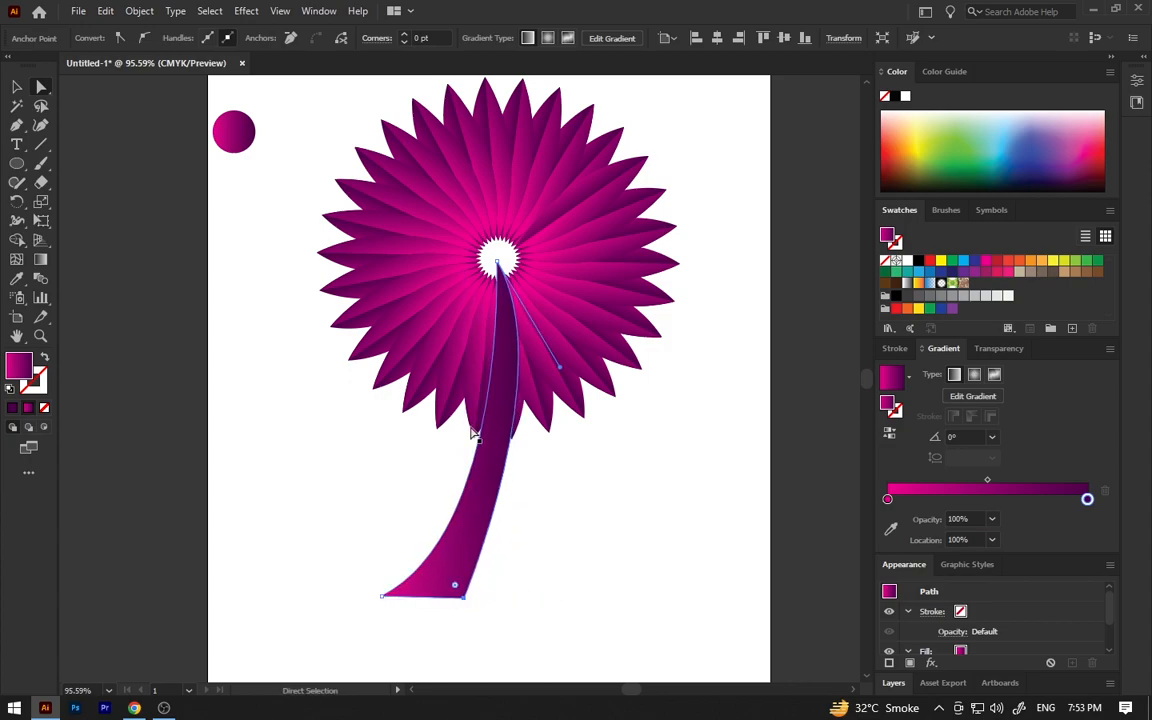
click(382, 598)
drag(508, 533, 522, 463)
key(v)
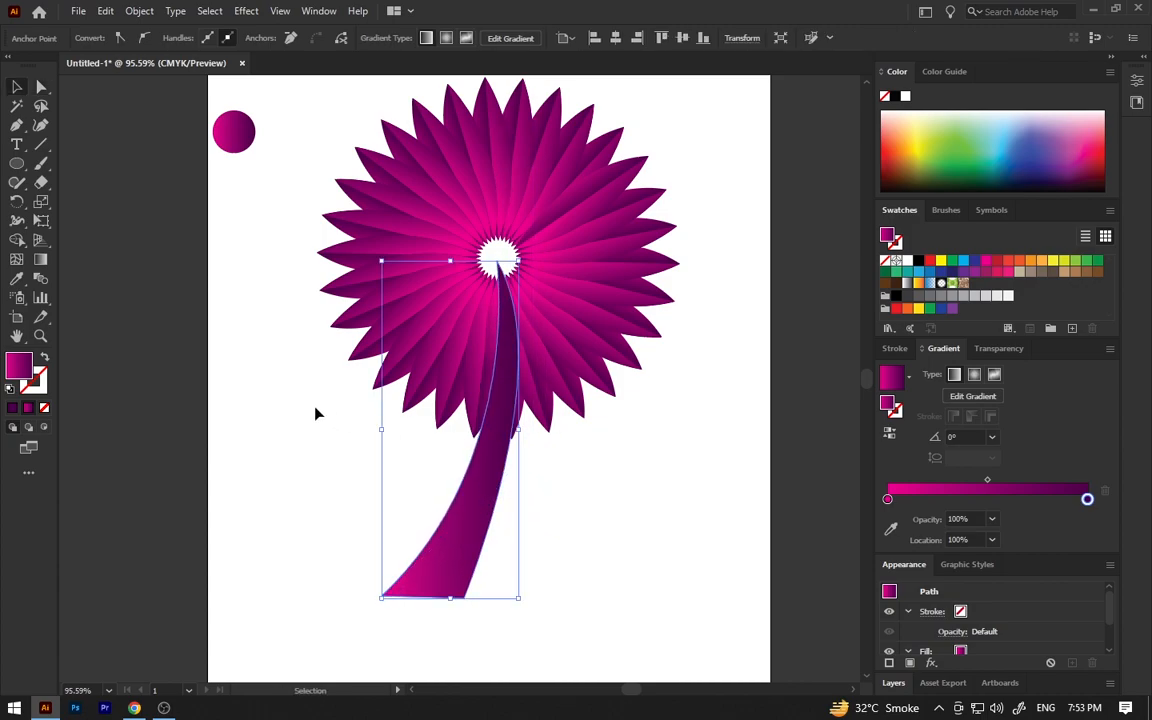
click(296, 380)
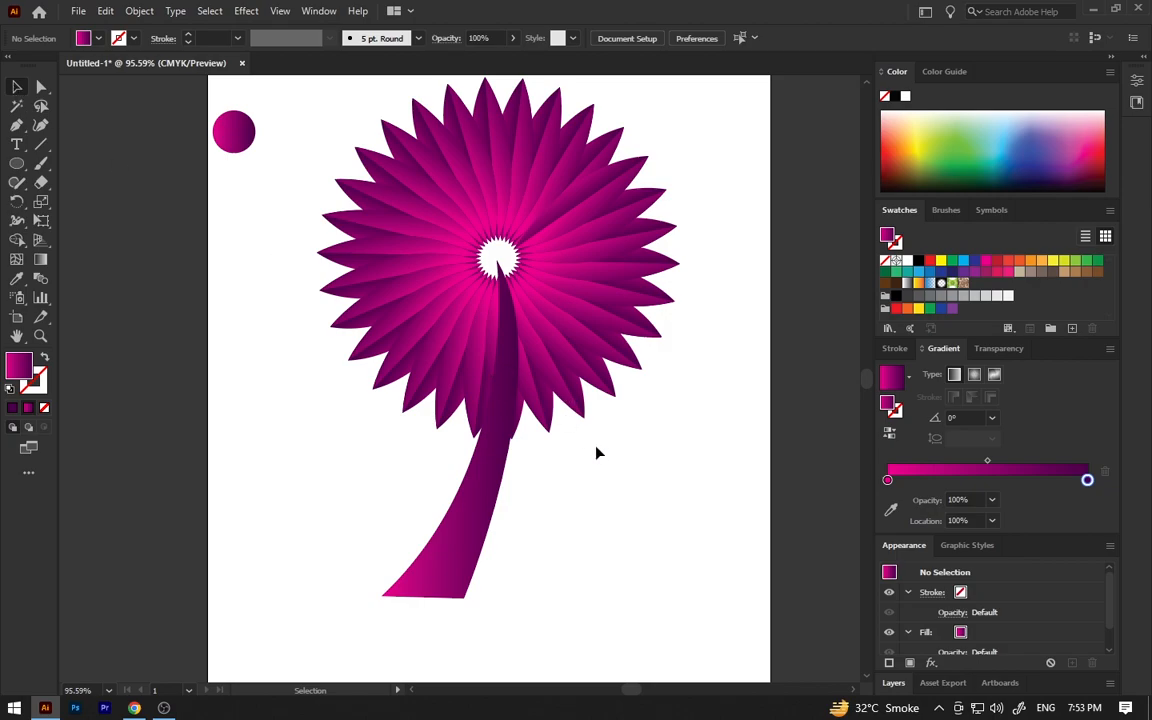
Step: Bring the flower petals in front of the stem
click(566, 367)
key(ctrl)
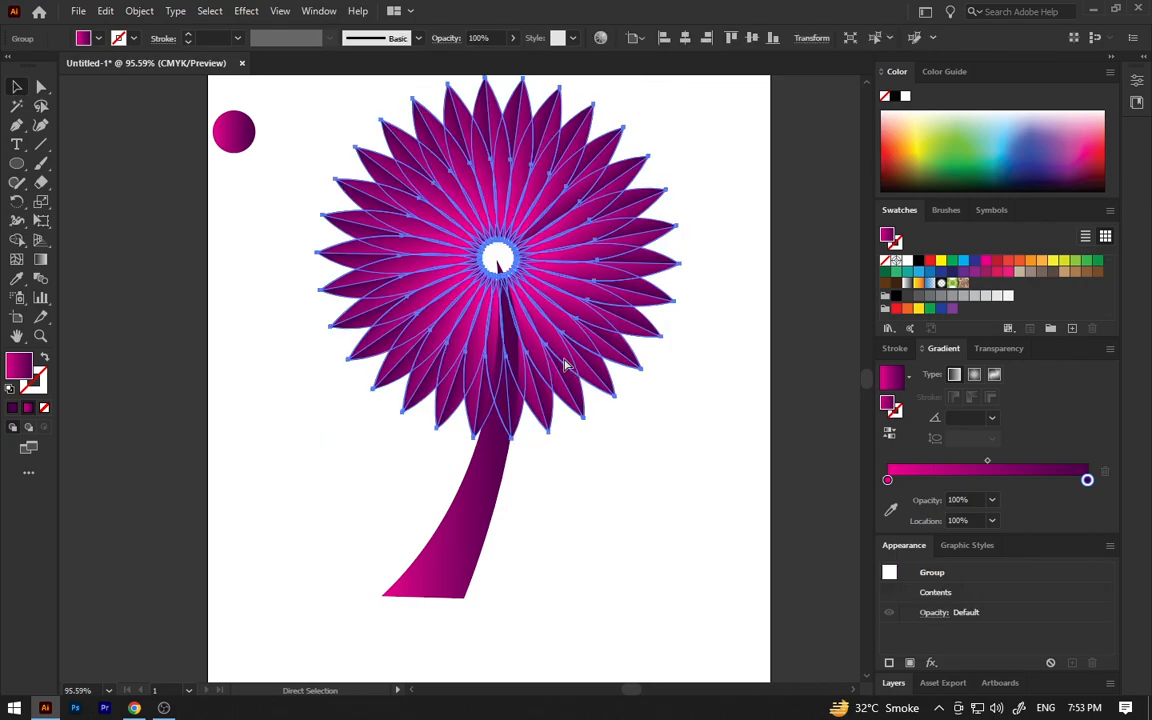
click(607, 509)
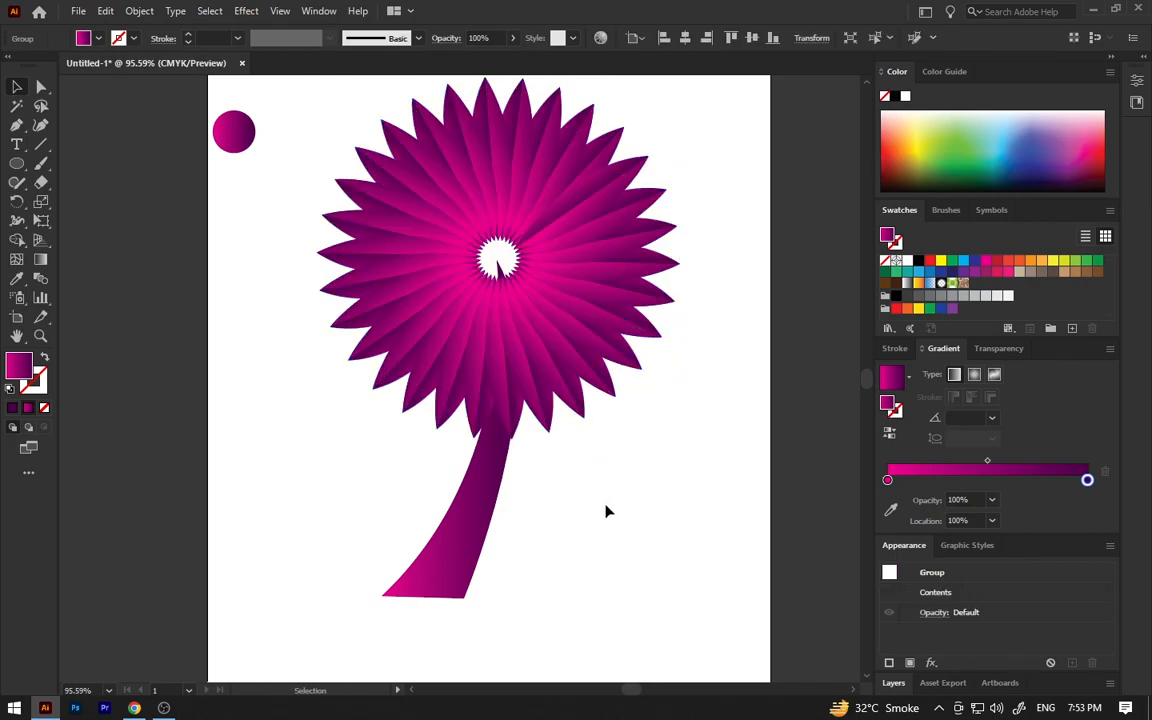
Step: Stretch the stem slightly longer downward and clear the selection
click(478, 525)
scroll(540, 528, down, 2)
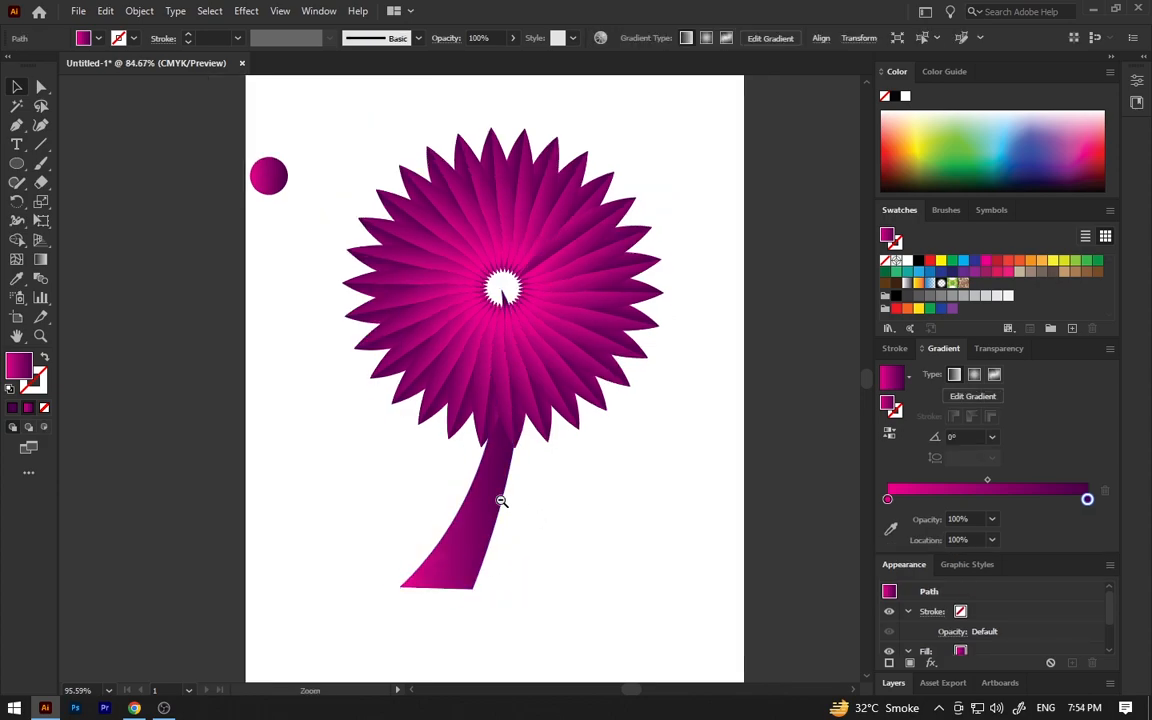
drag(447, 481, 440, 516)
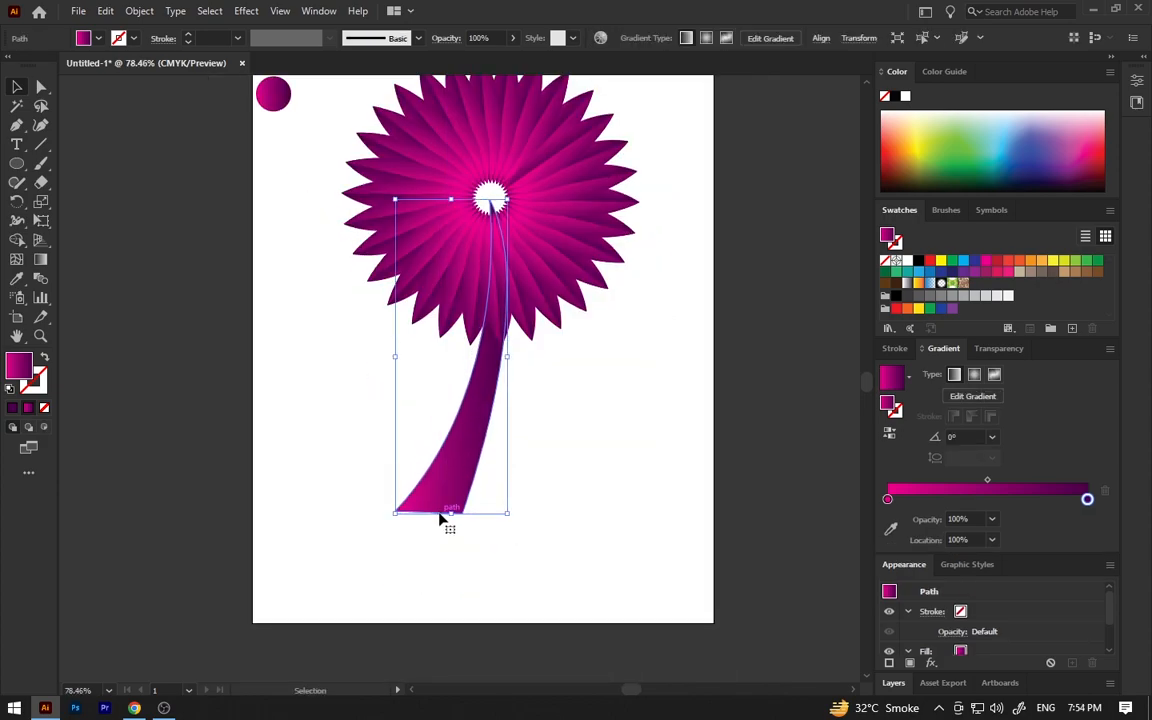
click(590, 370)
Step: Draw a small gradient-filled circle centred on the stem's tip inside the flower's white centre
key(ctrl+space)
drag(470, 180, 751, 383)
key(space)
drag(636, 337, 584, 378)
key(ctrl+space)
drag(505, 269, 558, 354)
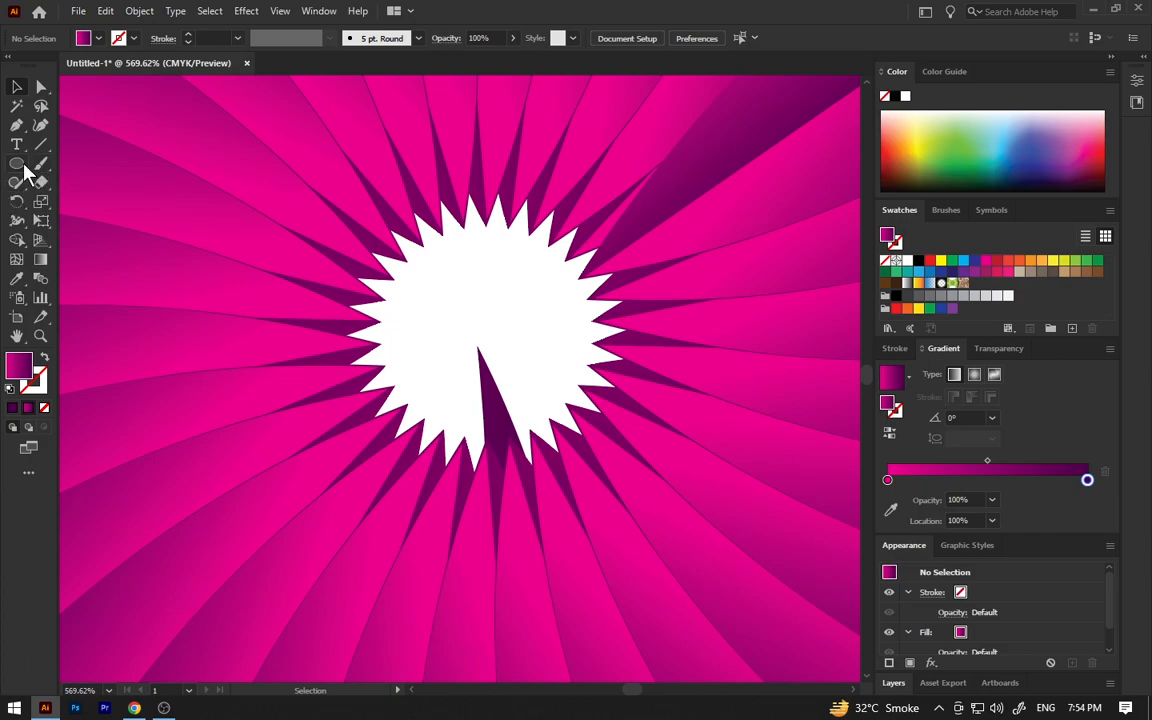
drag(590, 382, 707, 427)
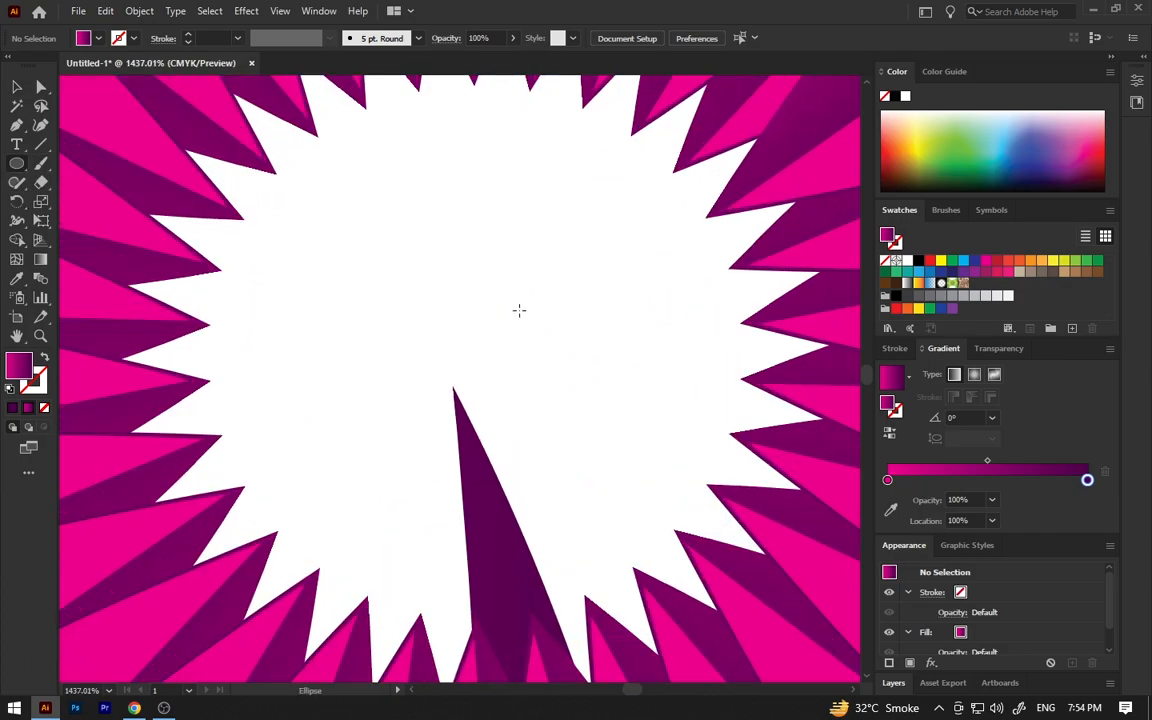
drag(452, 385, 550, 514)
key(v)
click(604, 378)
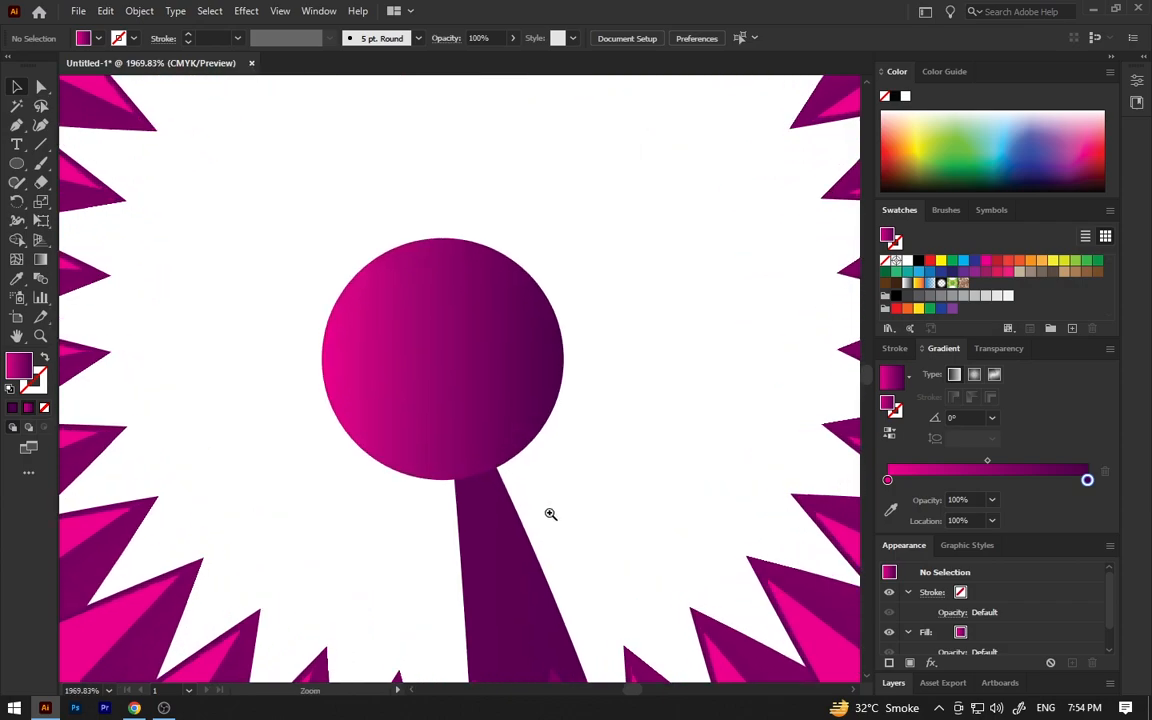
click(476, 339)
click(178, 168)
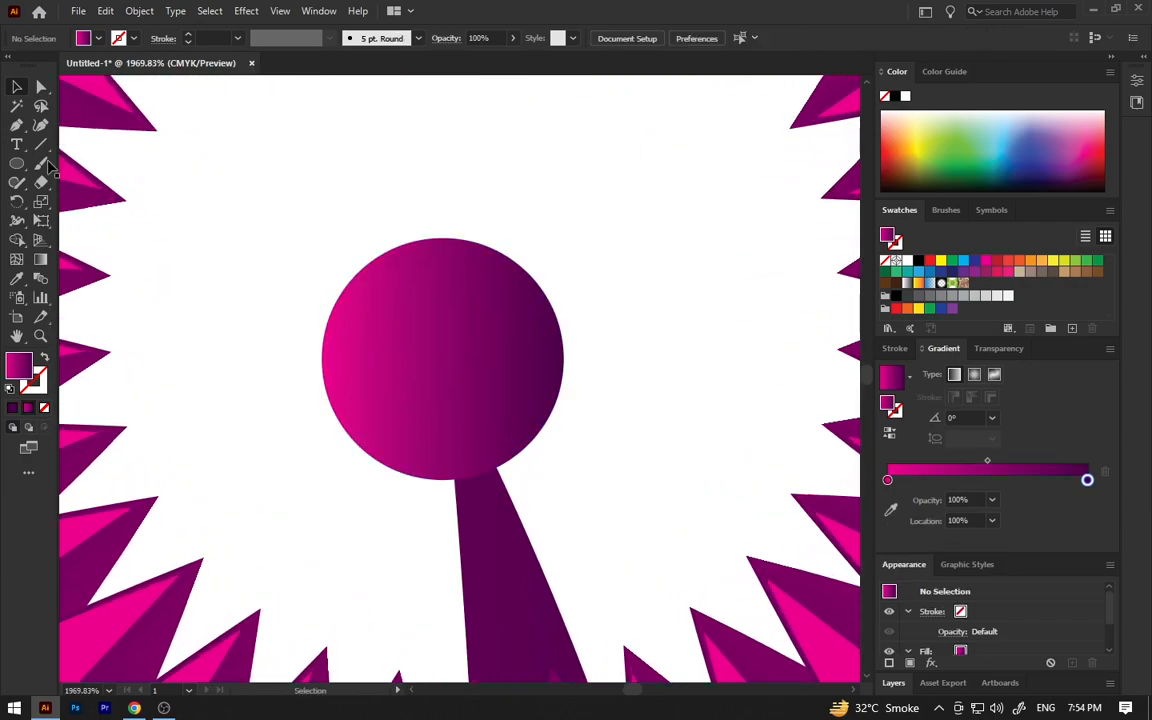
Step: Draw a small upright gradient ellipse and place it directly above the centre circle, aligned with its middle
key(l)
drag(397, 181, 434, 237)
key(v)
drag(434, 181, 459, 189)
Step: Create a copy of the small ellipse rotated 12° about the centre circle's midpoint
key(r)
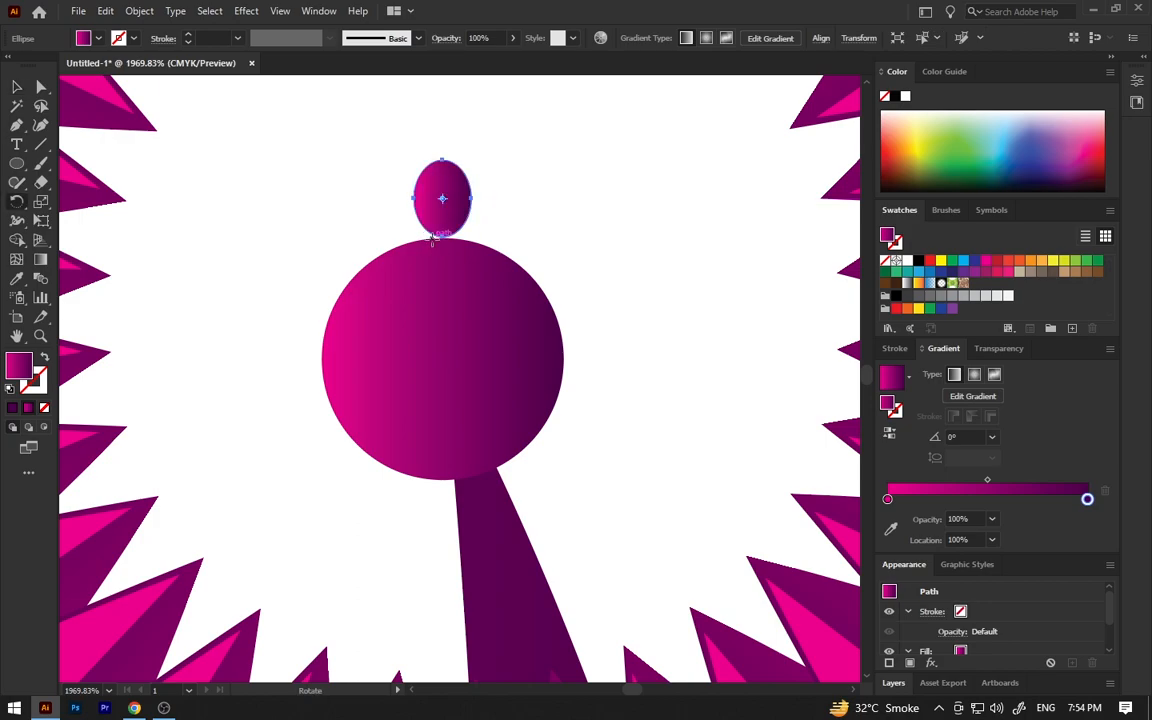
alt+click(442, 358)
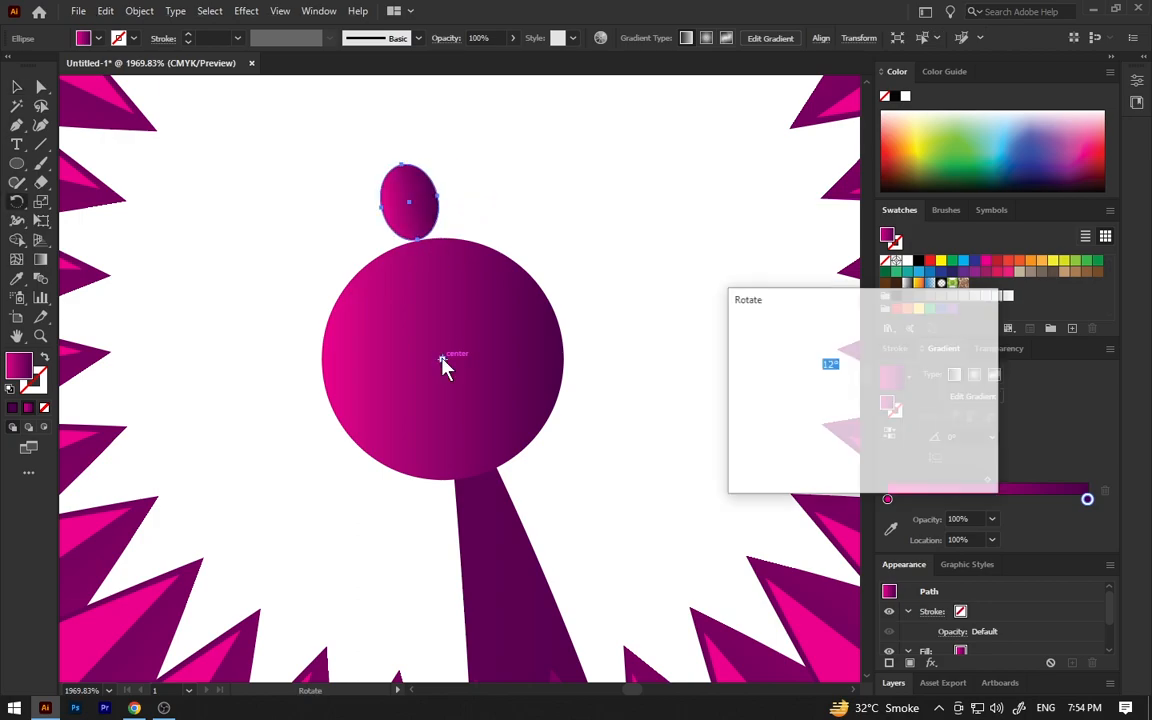
click(781, 460)
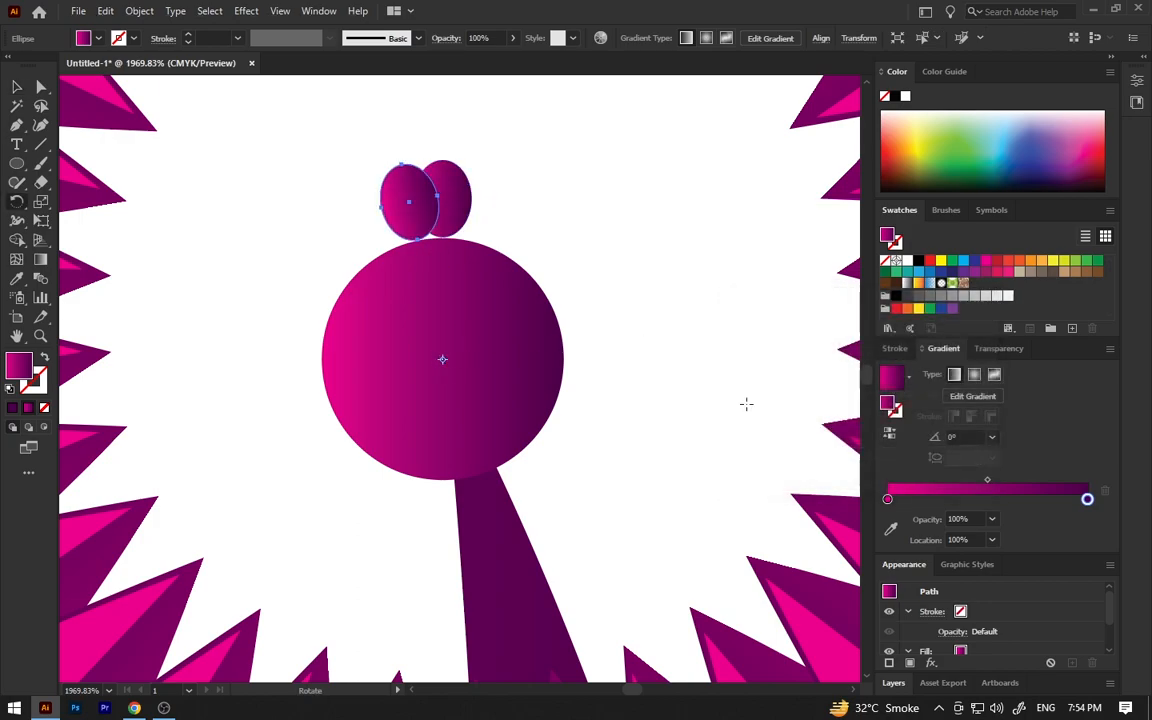
Step: Repeat the rotated copy until the ellipses form a full ring around the centre circle, and clear the selection
key(v)
key(ctrl+d)
key(ctrl+d)
key(ctrl+d)
key(ctrl+d)
key(ctrl+d)
key(ctrl+d)
key(ctrl+d)
key(ctrl+d)
key(ctrl+d)
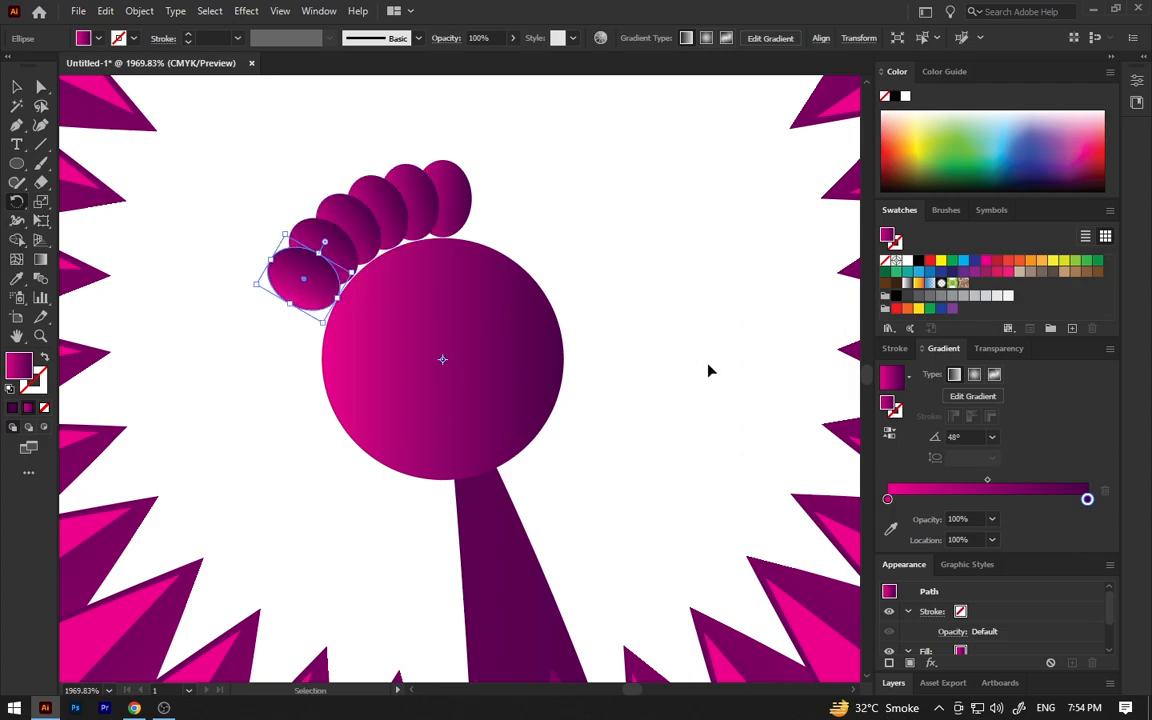
key(ctrl+d)
key(ctrl+d)
key(ctrl+d)
key(ctrl+d)
key(ctrl+d)
key(ctrl+d)
key(ctrl+d)
key(ctrl+d)
key(ctrl+d)
key(ctrl+d)
key(ctrl+d)
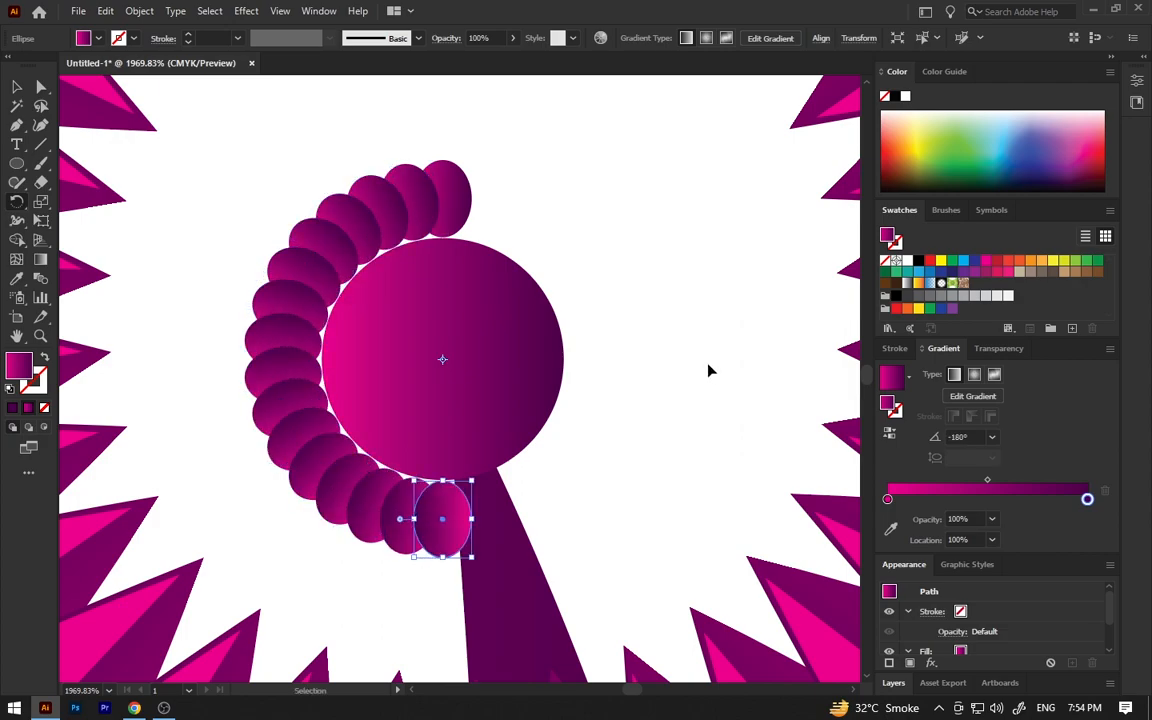
key(ctrl+d)
key(ctrl+d)
key(ctrl+d)
key(ctrl+d)
key(ctrl+d)
key(ctrl+d)
key(ctrl+d)
key(ctrl+d)
key(ctrl+d)
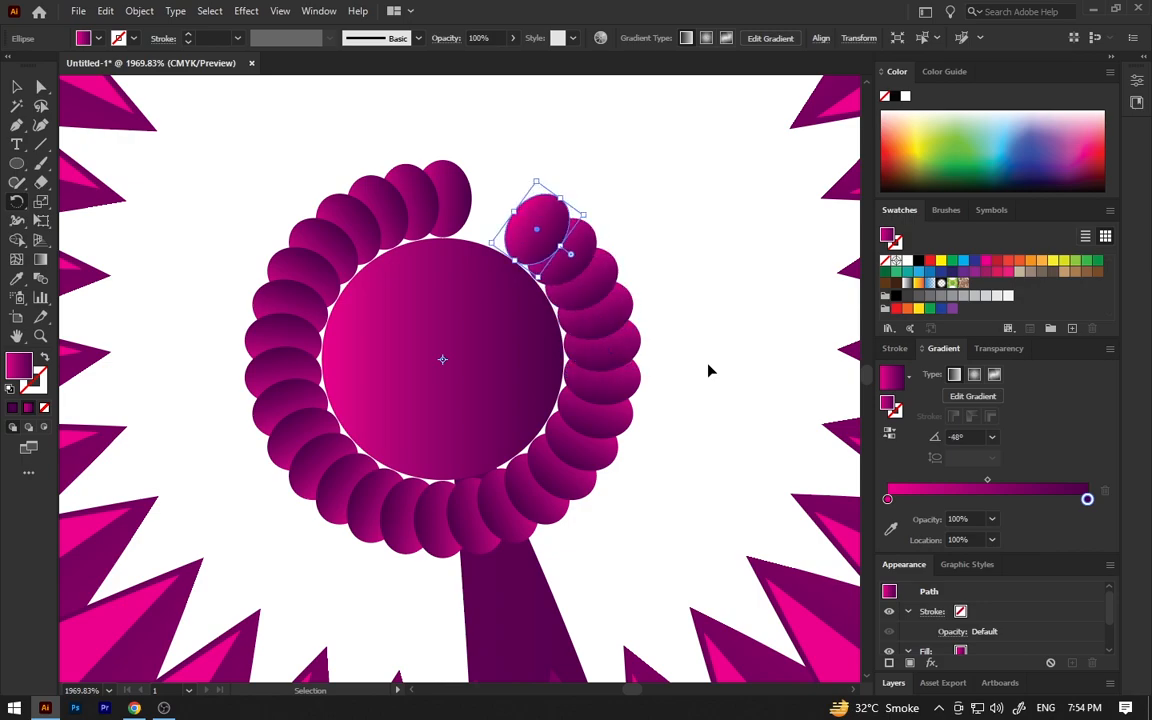
key(r)
key(v)
click(706, 315)
Step: Delete the four ellipses at the bottom of the ring that overlap the stem
click(512, 521)
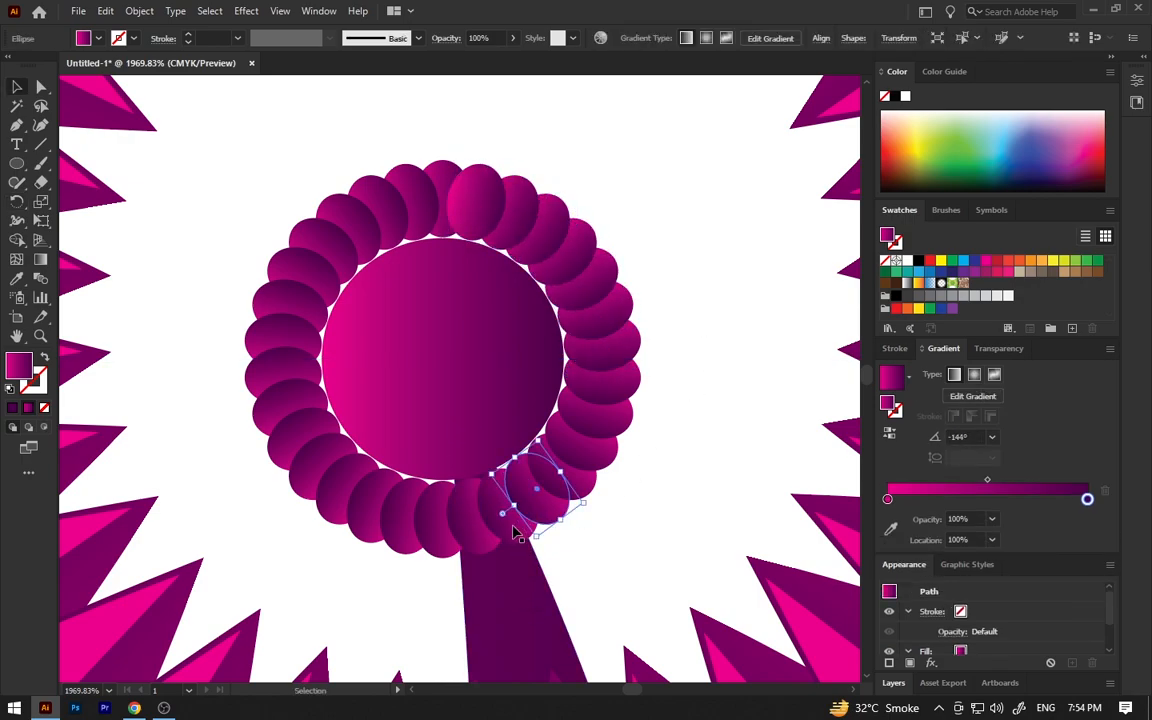
shift+click(477, 545)
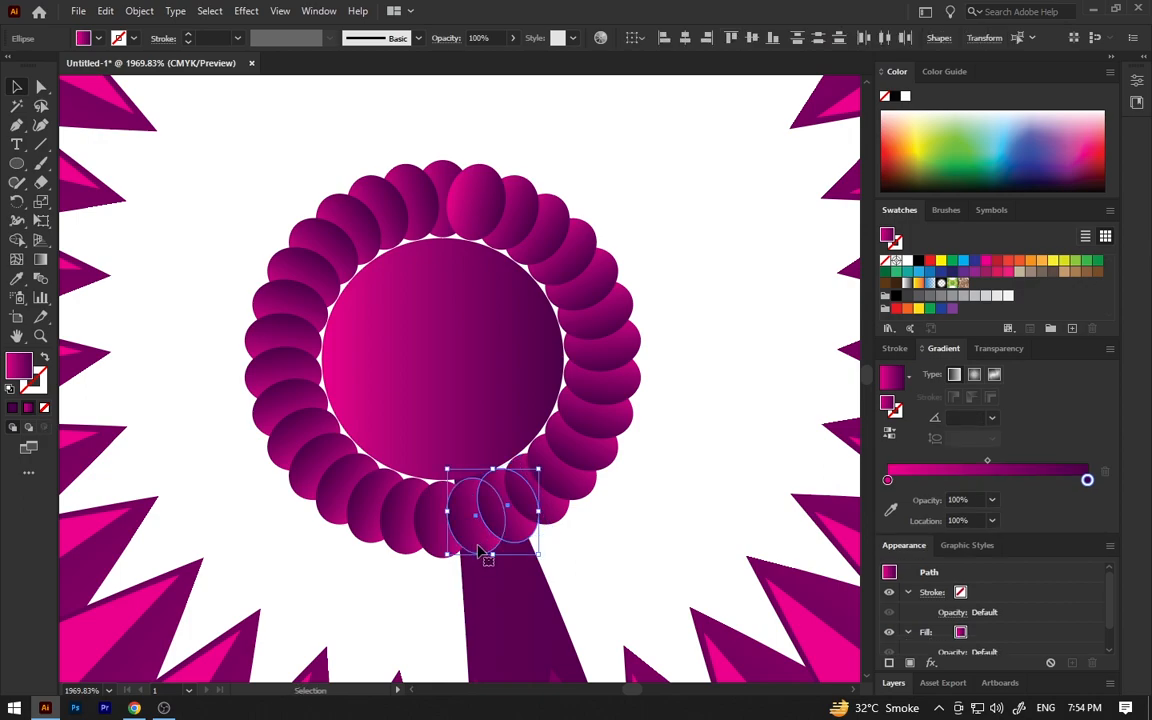
click(481, 552)
click(463, 533)
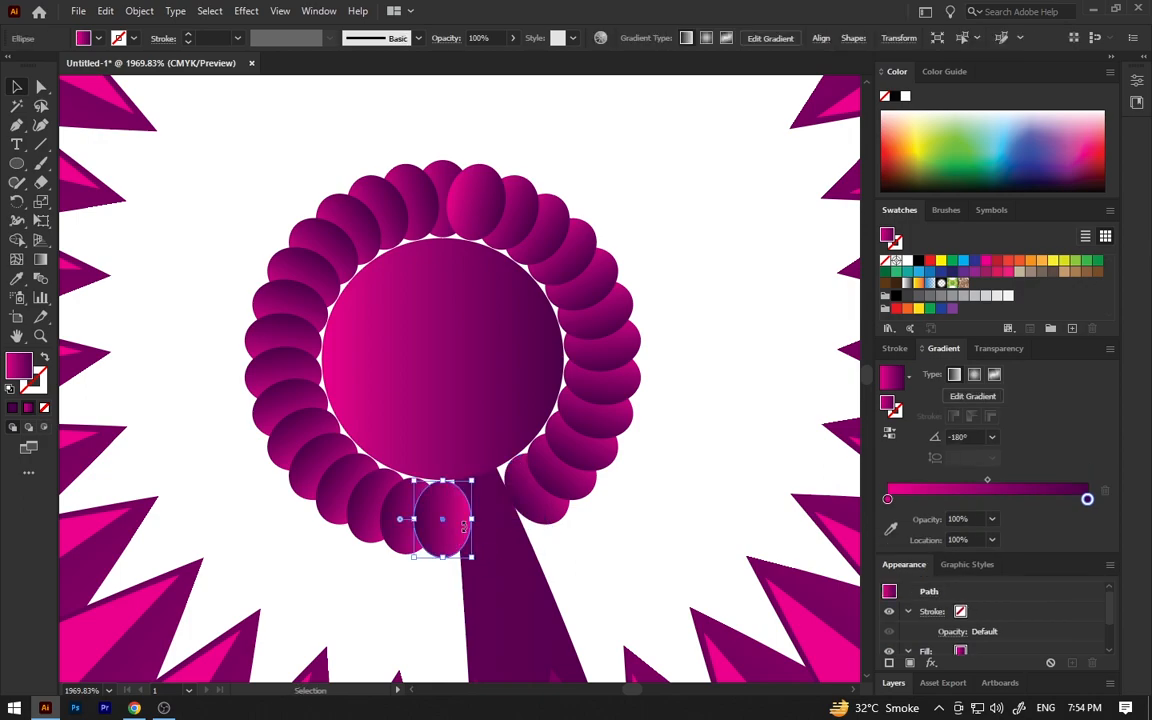
key(Delete)
click(527, 510)
key(Delete)
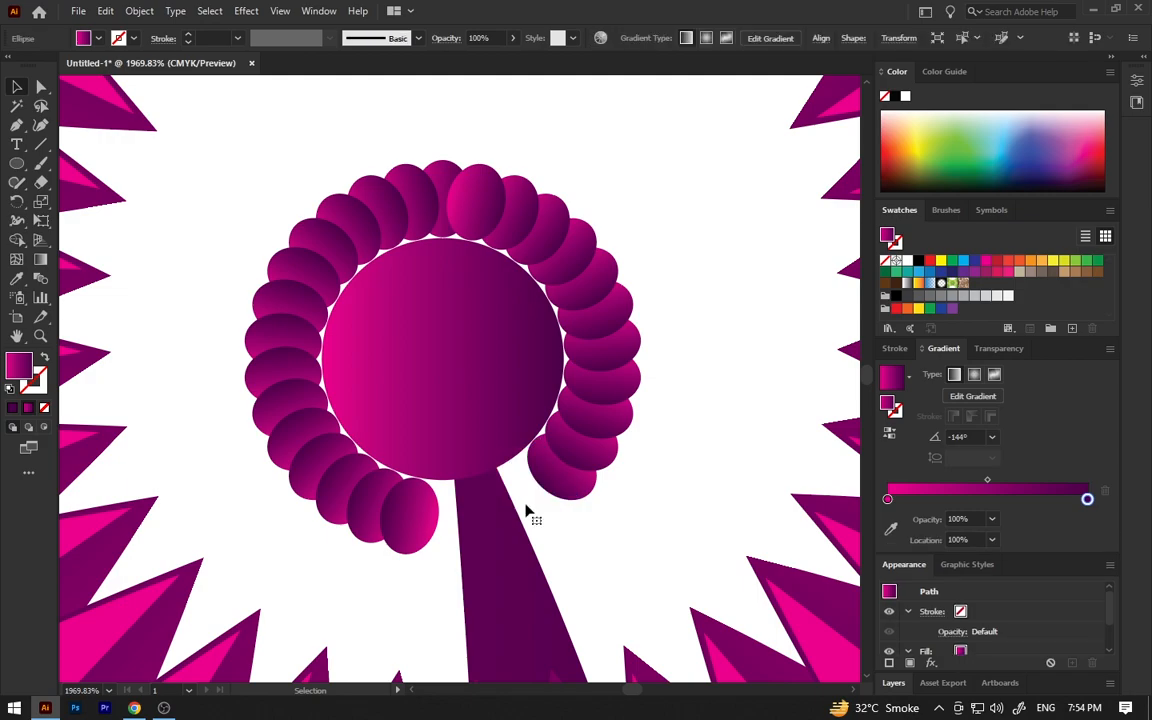
Step: Select all the remaining ellipses around the centre circle and fill them with white
drag(305, 147, 574, 214)
drag(302, 527, 312, 567)
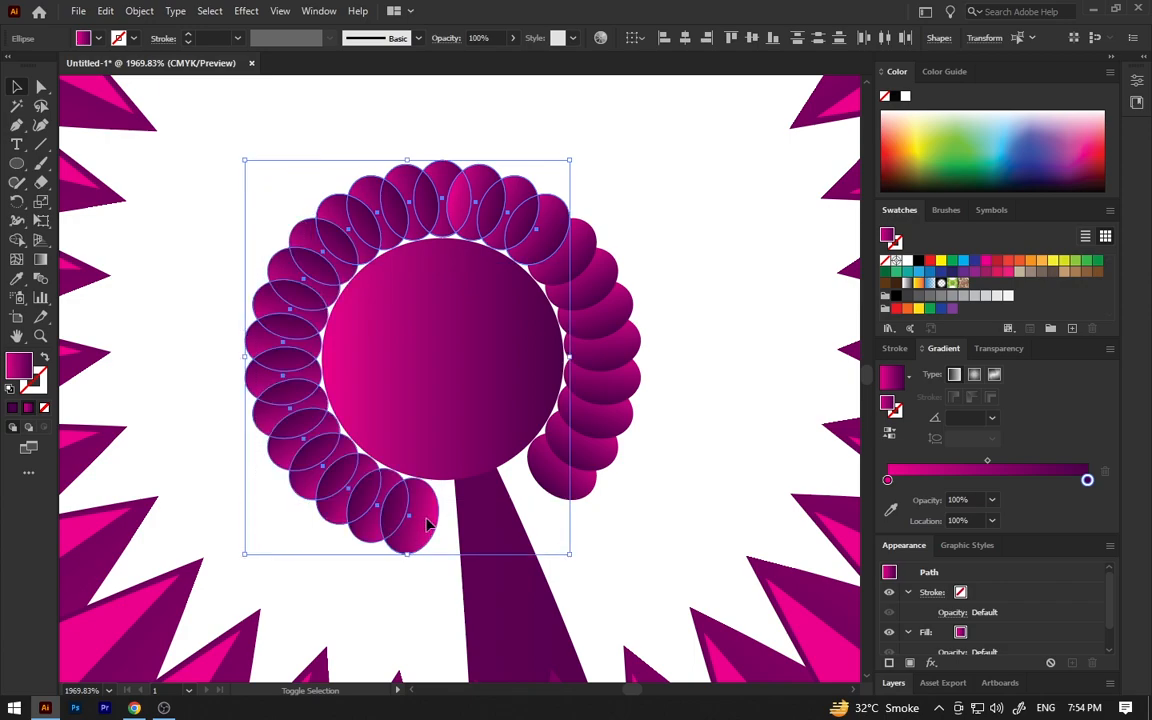
drag(590, 420, 524, 364)
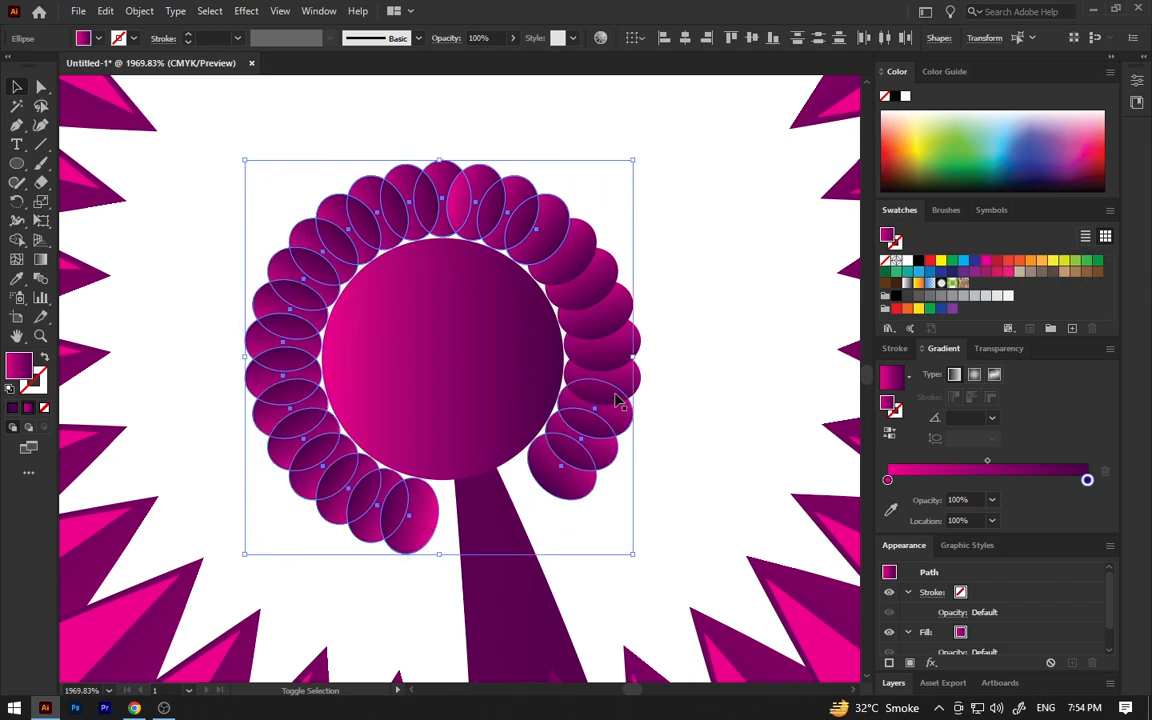
drag(587, 251, 609, 342)
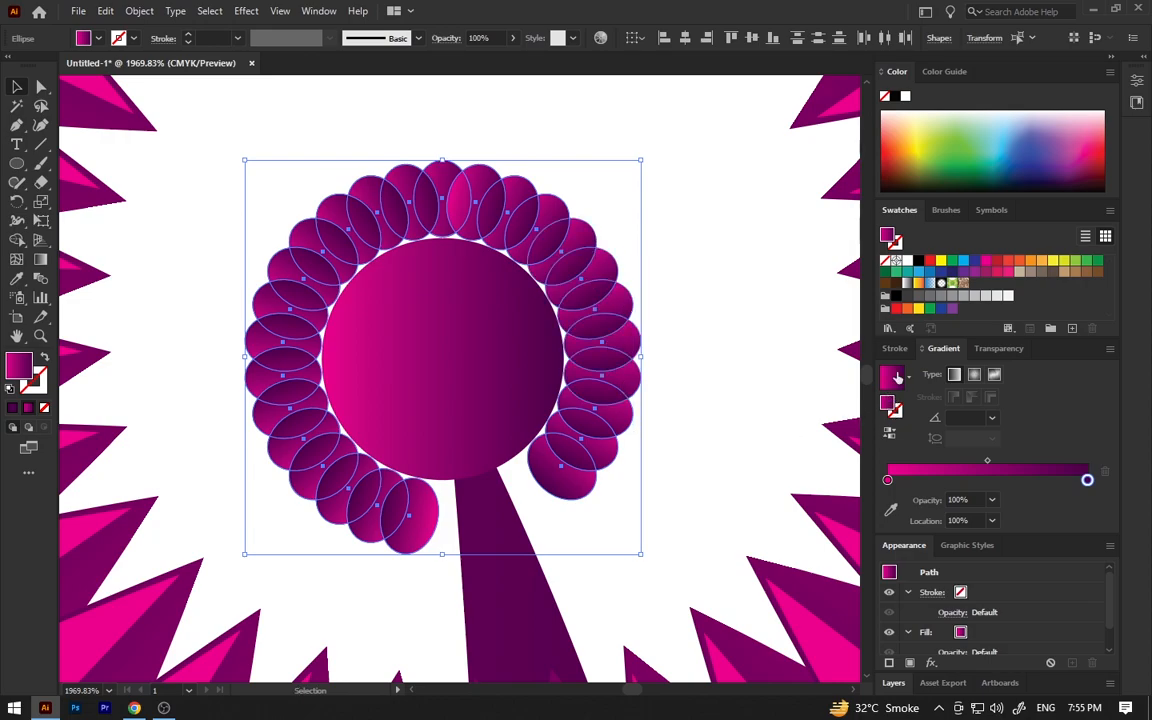
click(907, 266)
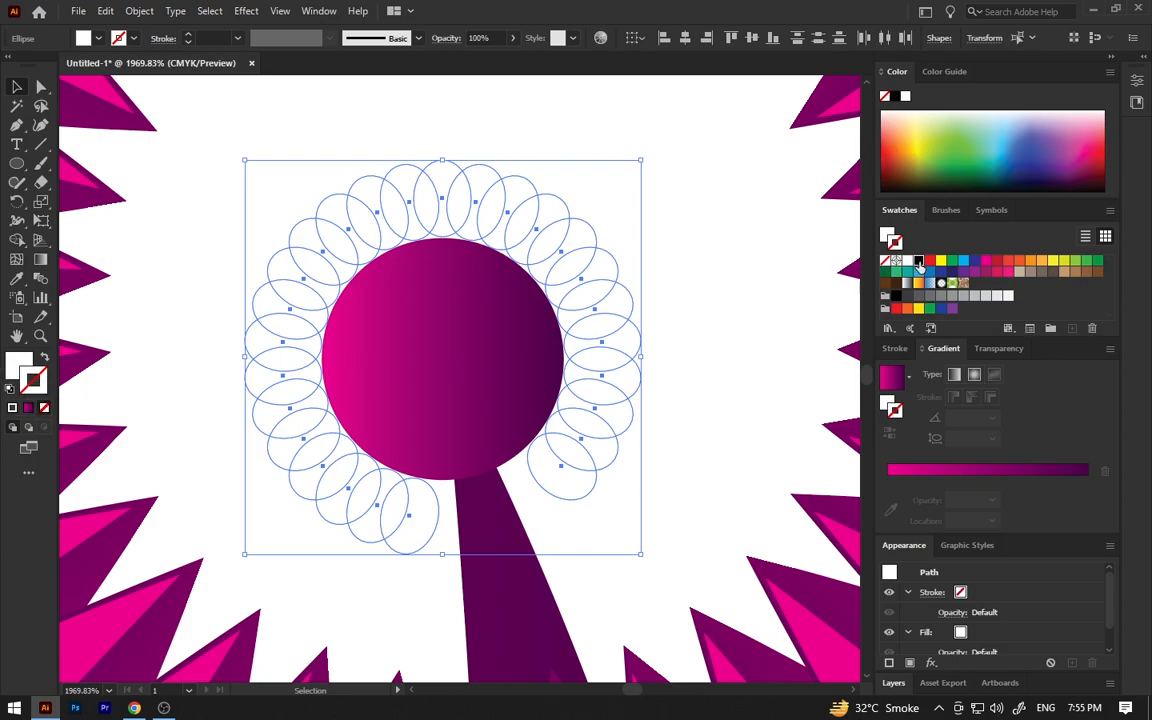
Step: Give the ring's white ellipses a black stroke of 0.25 pt and clear the selection
key(d)
click(187, 42)
click(187, 42)
click(187, 42)
click(186, 37)
click(197, 191)
Step: Review the whole artwork on the artboard, checking the flower head, its centre ring and the stem
key(z)
drag(514, 413, 180, 275)
drag(509, 470, 325, 355)
drag(537, 373, 368, 275)
drag(510, 410, 440, 390)
drag(595, 537, 590, 482)
drag(590, 482, 564, 484)
key(v)
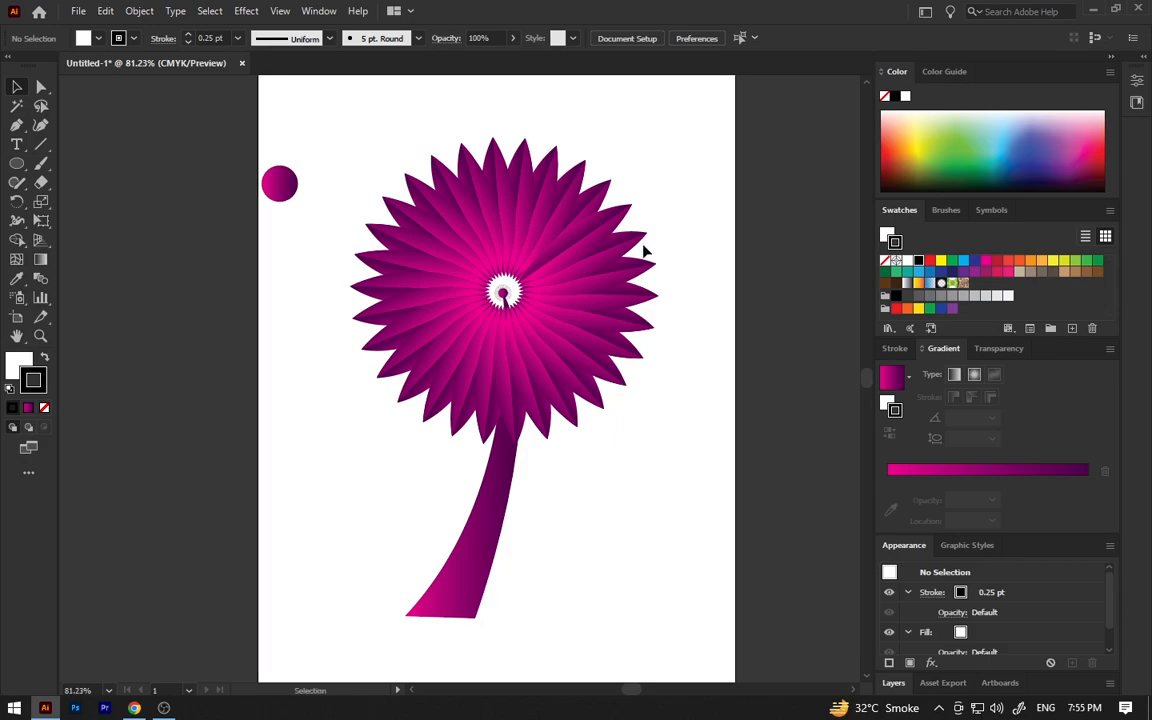
Step: Select the flower head and the stem together and open the Drop Shadow effect's settings clear of the artwork
click(560, 256)
shift+click(503, 497)
click(246, 11)
mouse_move(300, 191)
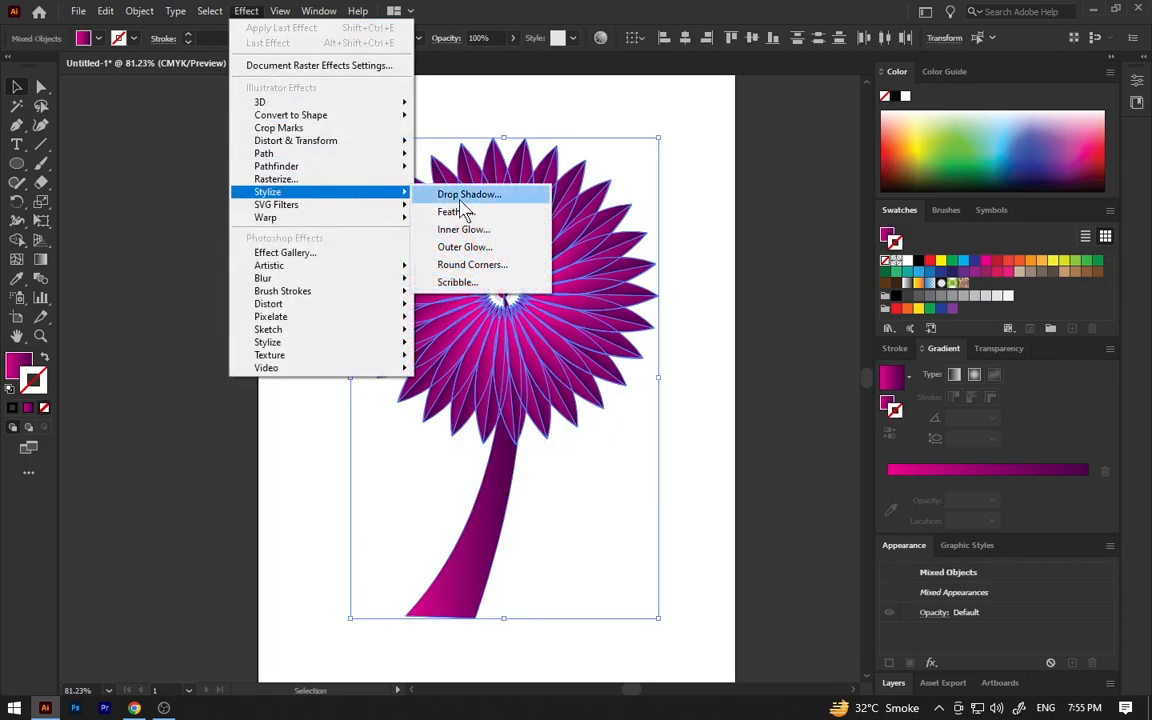
click(475, 194)
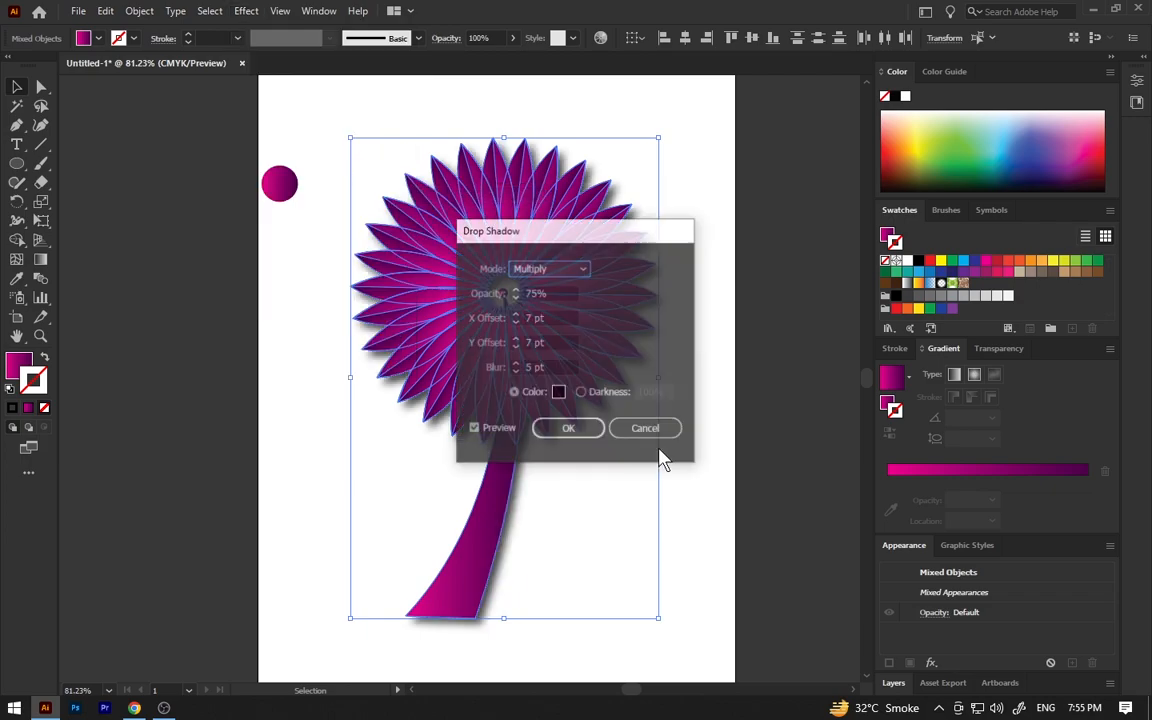
drag(513, 232, 784, 225)
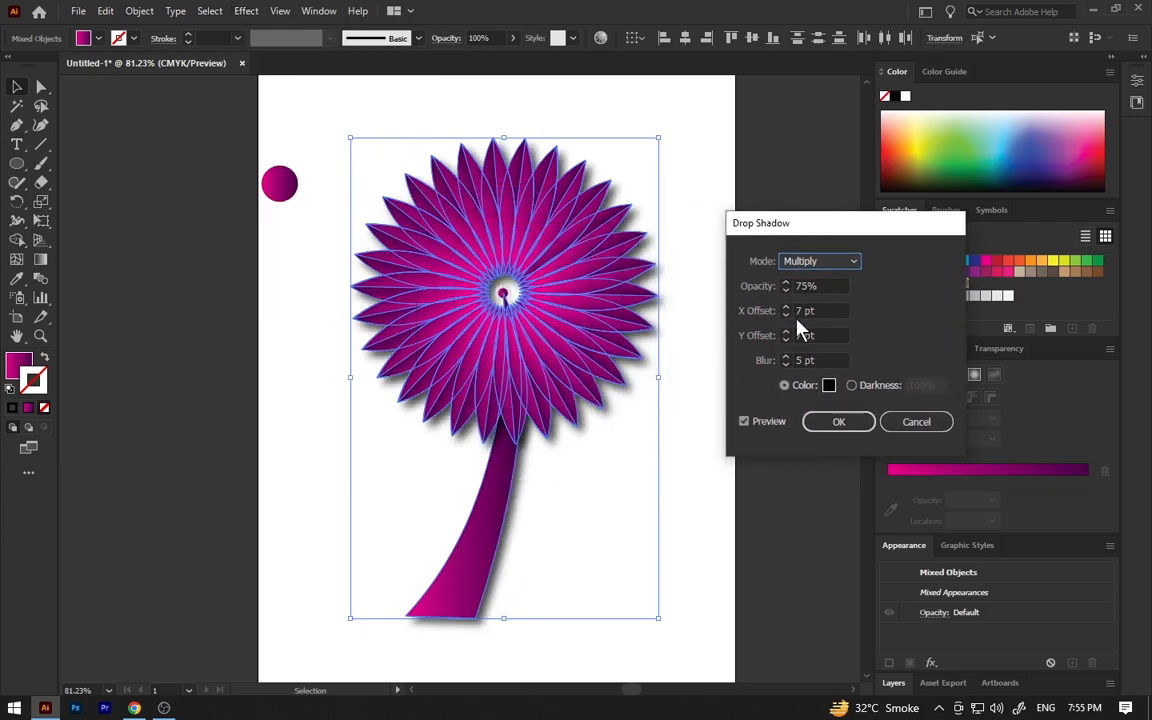
Step: Set the drop shadow's colour to bright green, hex 19FF00
click(829, 386)
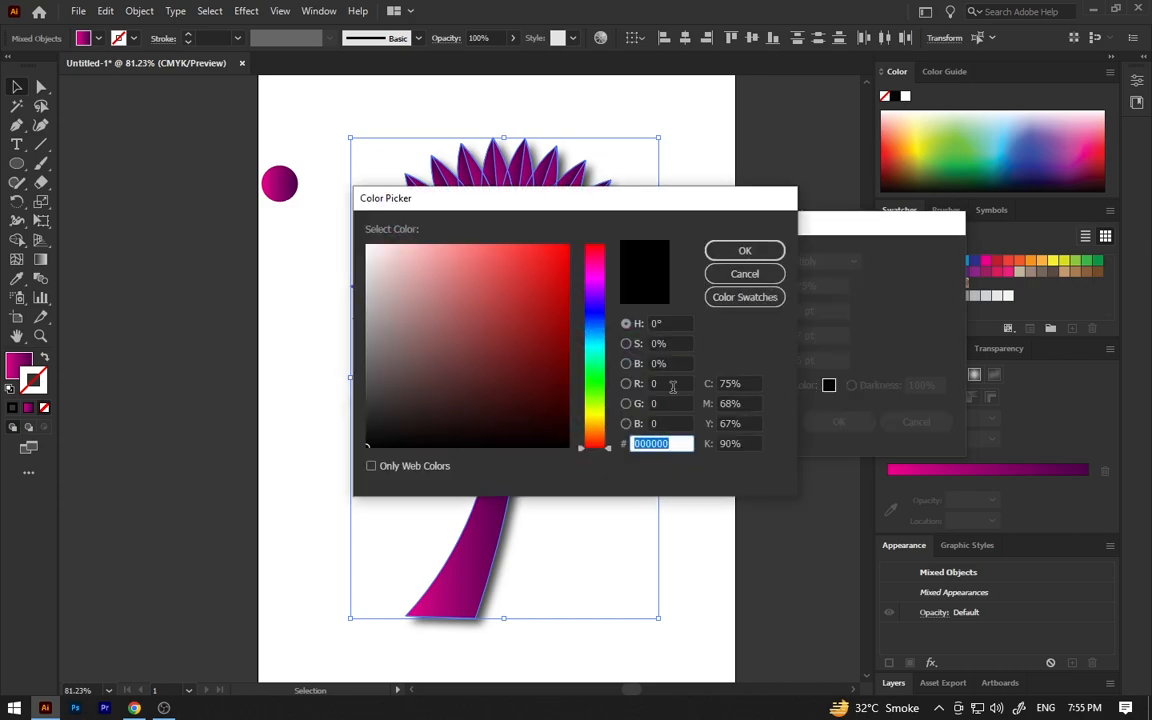
drag(601, 396, 599, 385)
drag(557, 261, 589, 234)
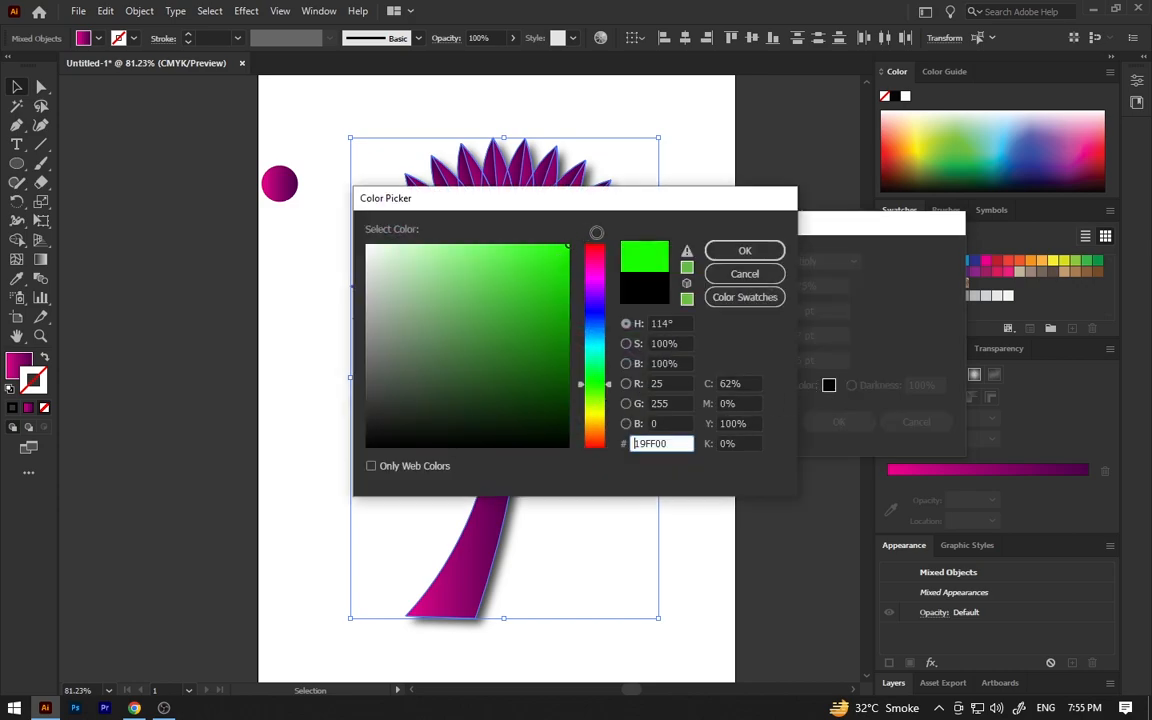
click(745, 250)
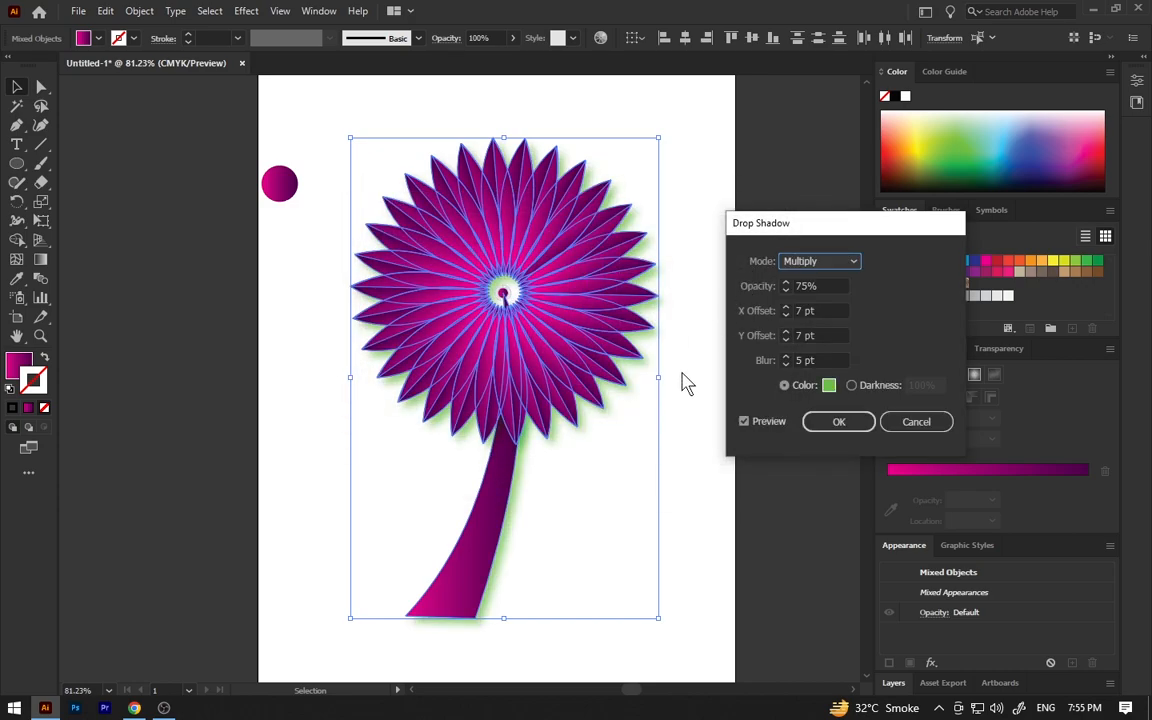
Step: Pick a darker shade for the shadow colour, apply the Multiply drop shadow to the flower and stem, and clear the selection
click(830, 386)
drag(550, 386, 567, 447)
click(745, 251)
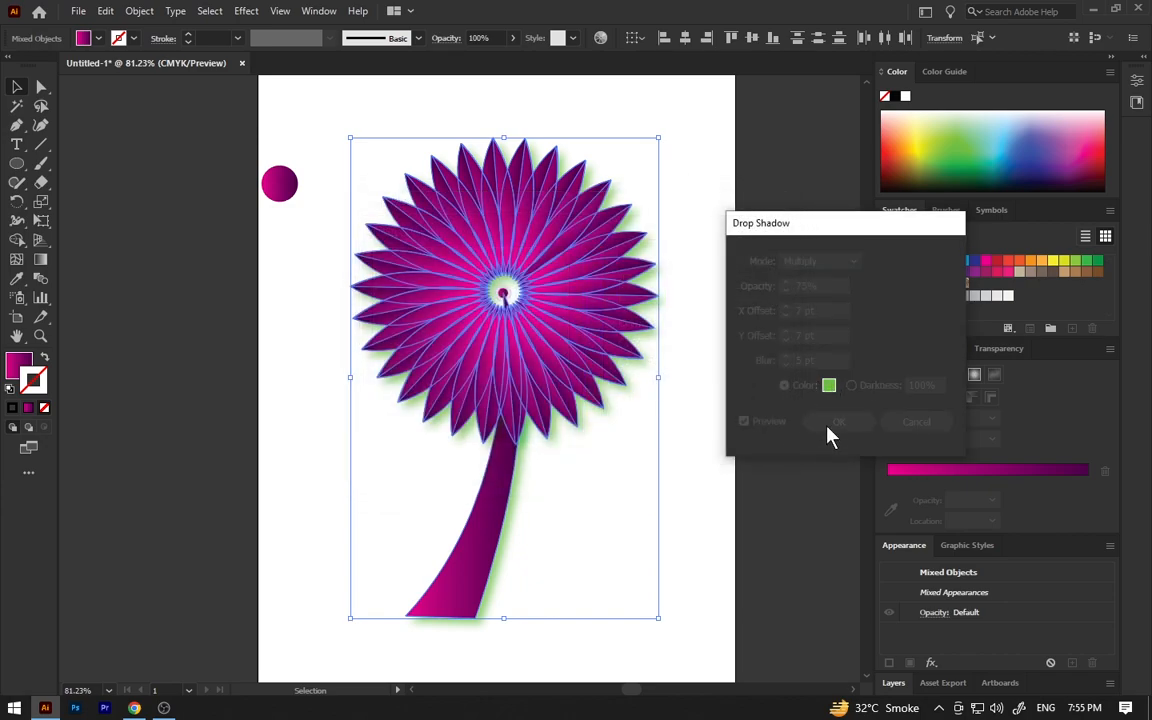
click(836, 424)
click(750, 418)
key(ctrl+space)
drag(571, 336, 579, 376)
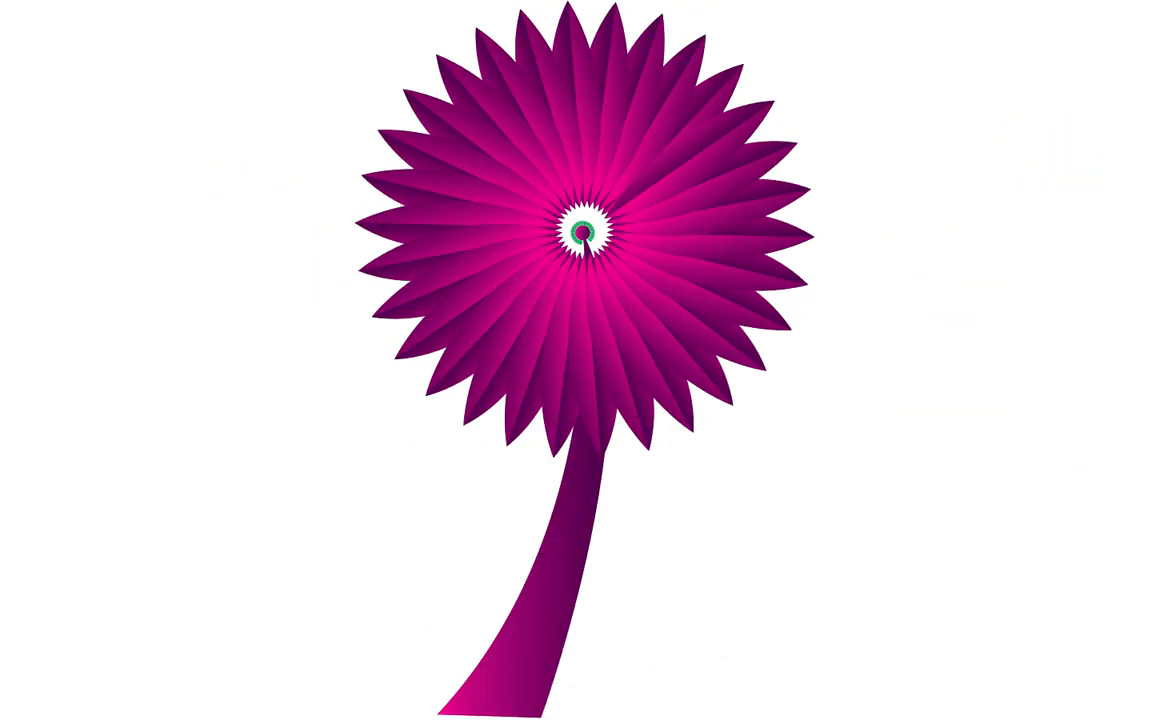